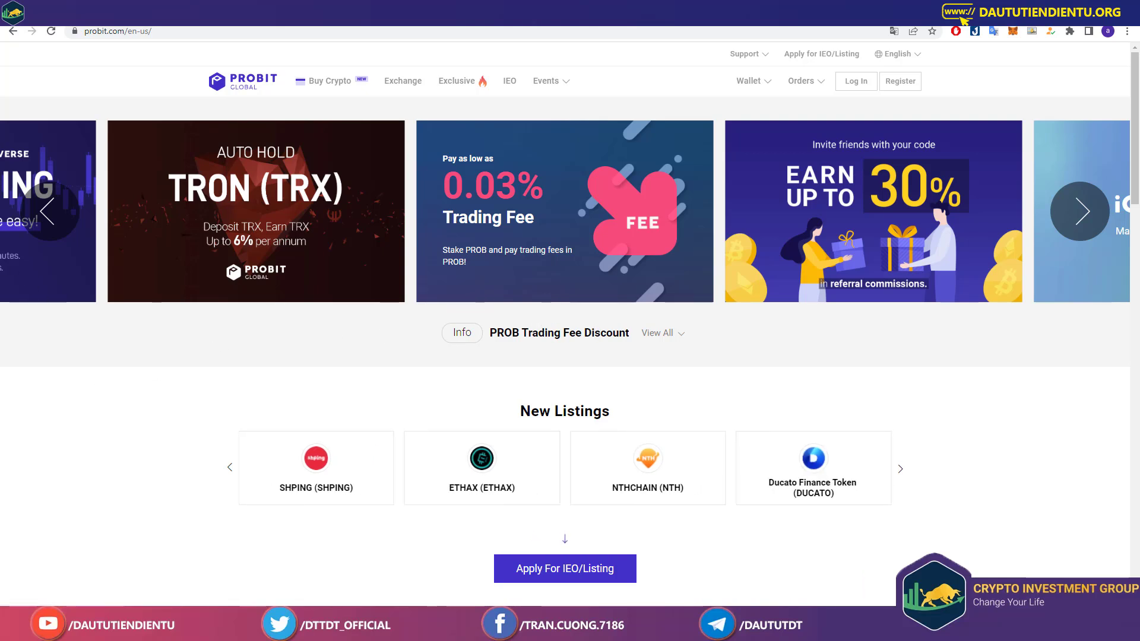
pyautogui.press('F5')
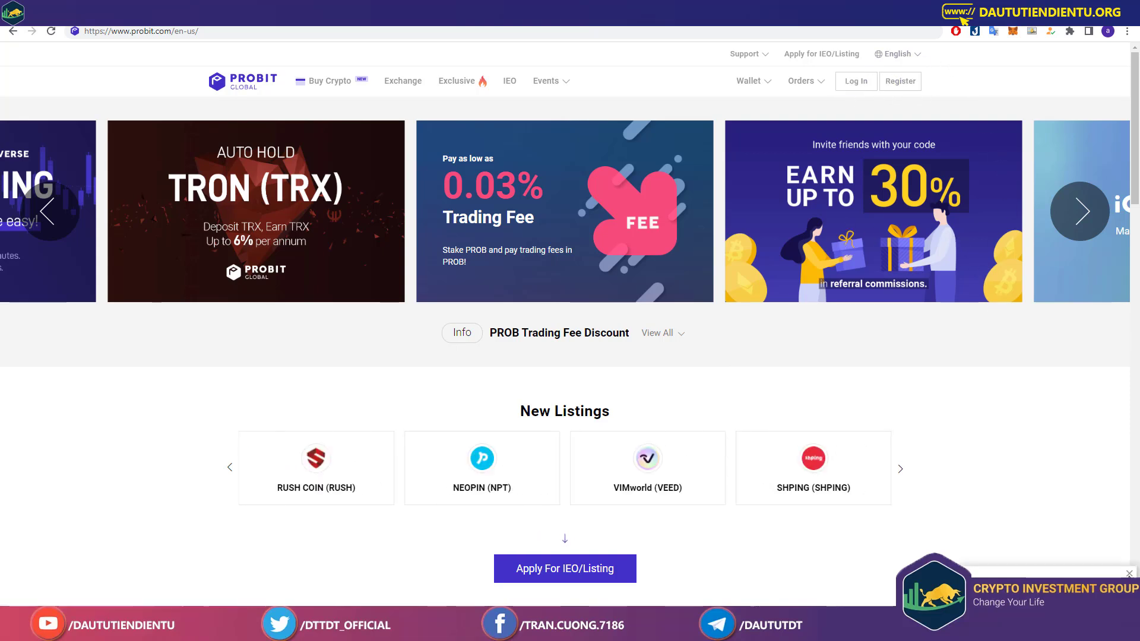
pyautogui.scroll(-8, 960, 510)
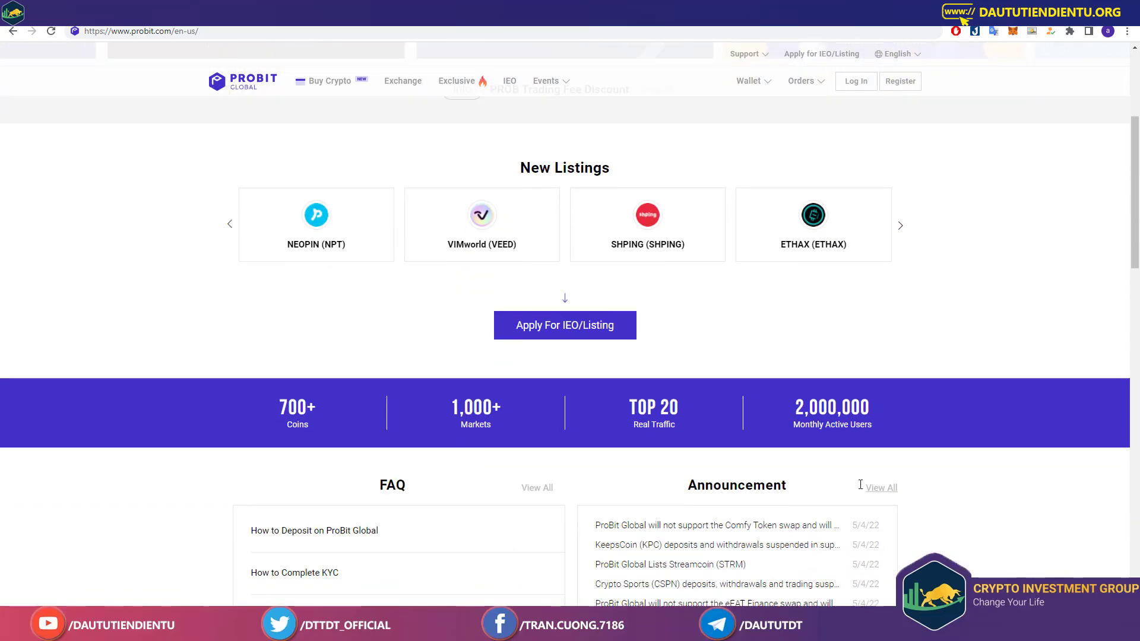
pyautogui.scroll(-12, 689, 456)
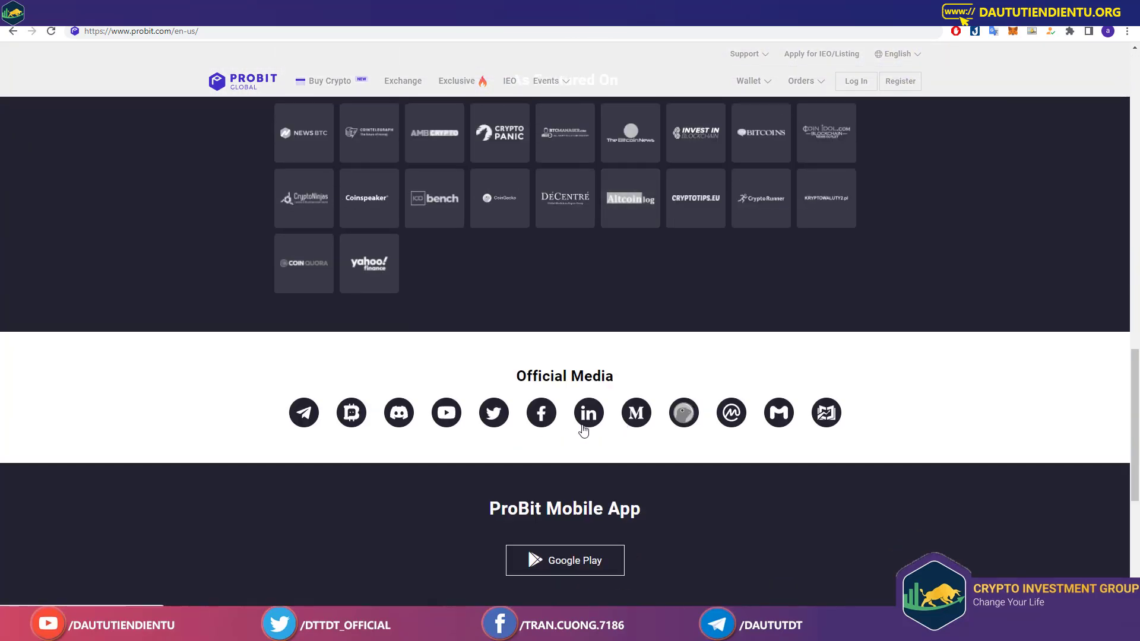
pyautogui.click(558, 567)
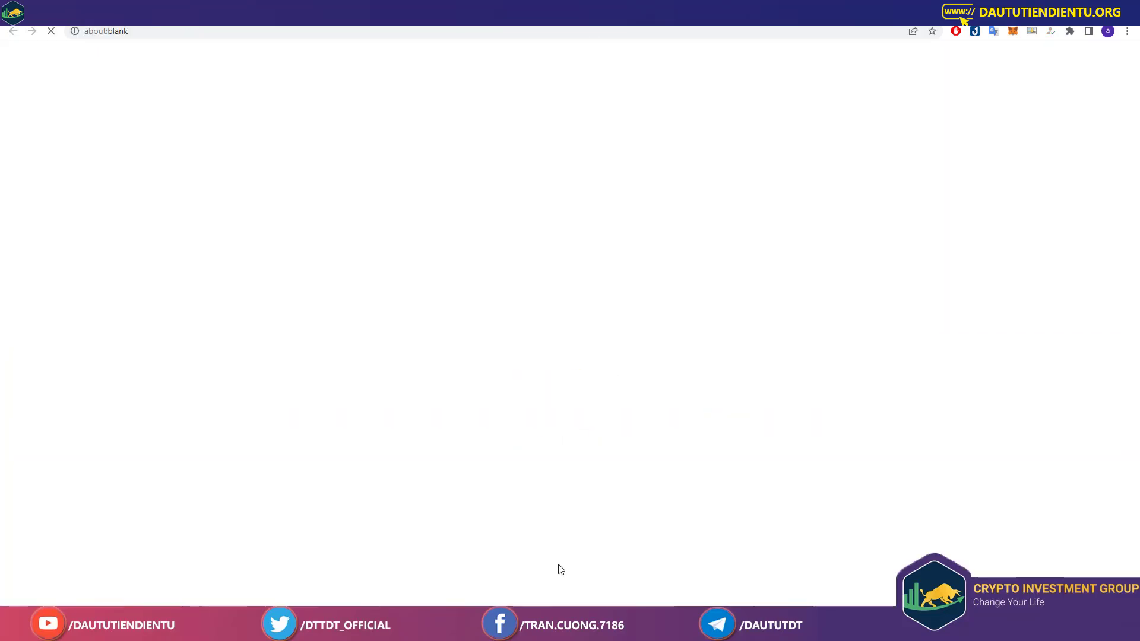
pyautogui.moveTo(436, 160); pyautogui.dragTo(594, 229)
pyautogui.click(600, 238)
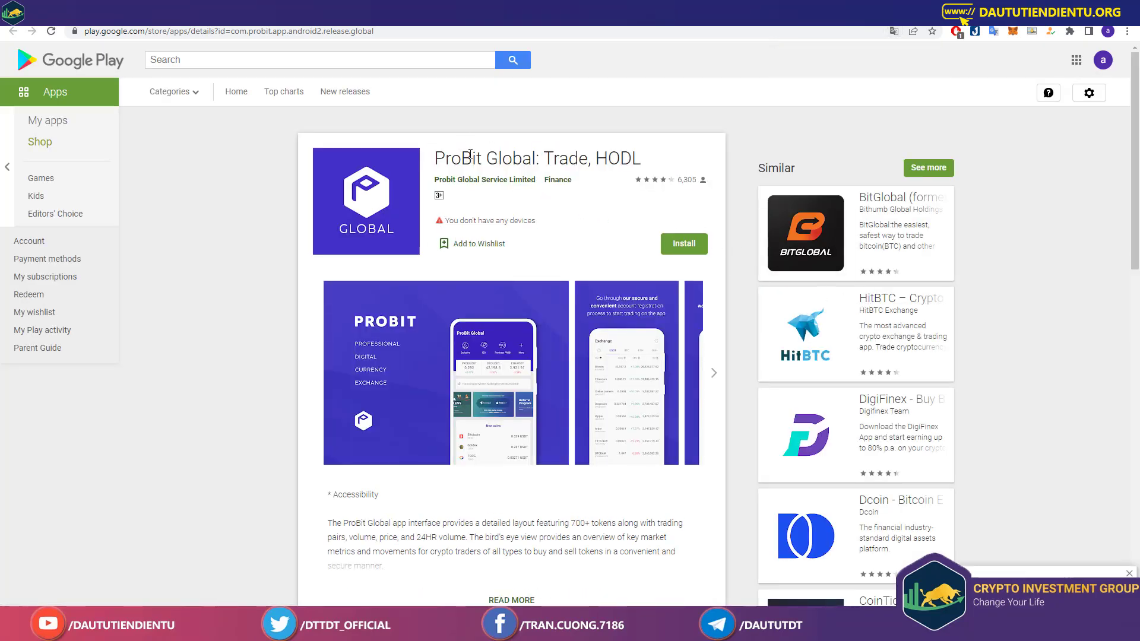
pyautogui.hotkey('alt', 'Left')
pyautogui.scroll(-2, 793, 472)
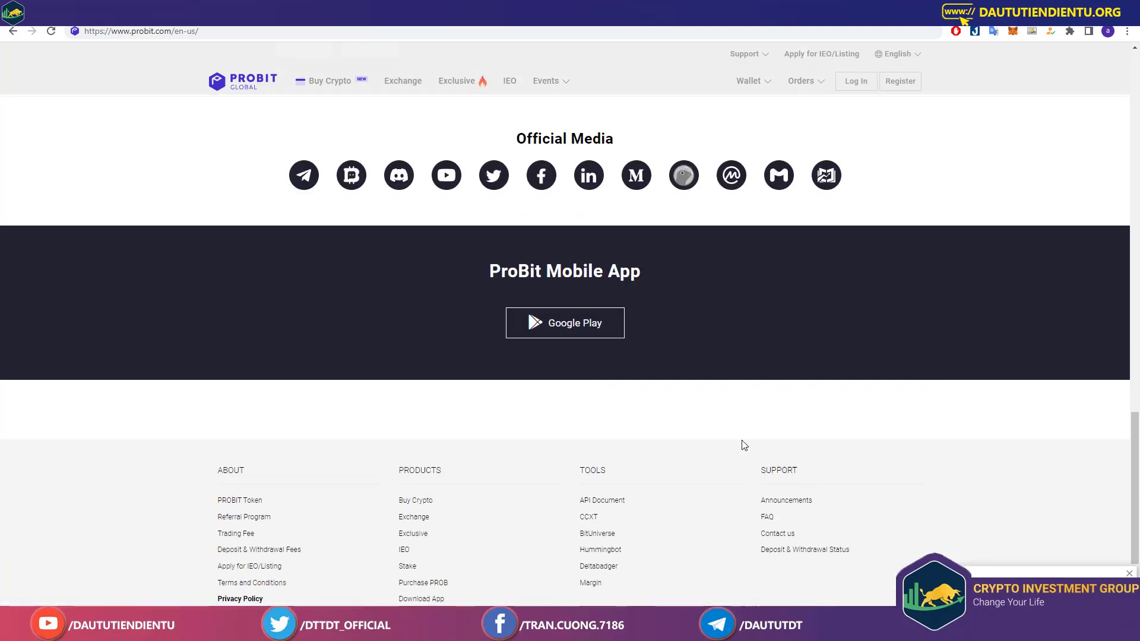
pyautogui.moveTo(447, 278); pyautogui.dragTo(799, 289)
pyautogui.click(919, 397)
pyautogui.scroll(5, 979, 421)
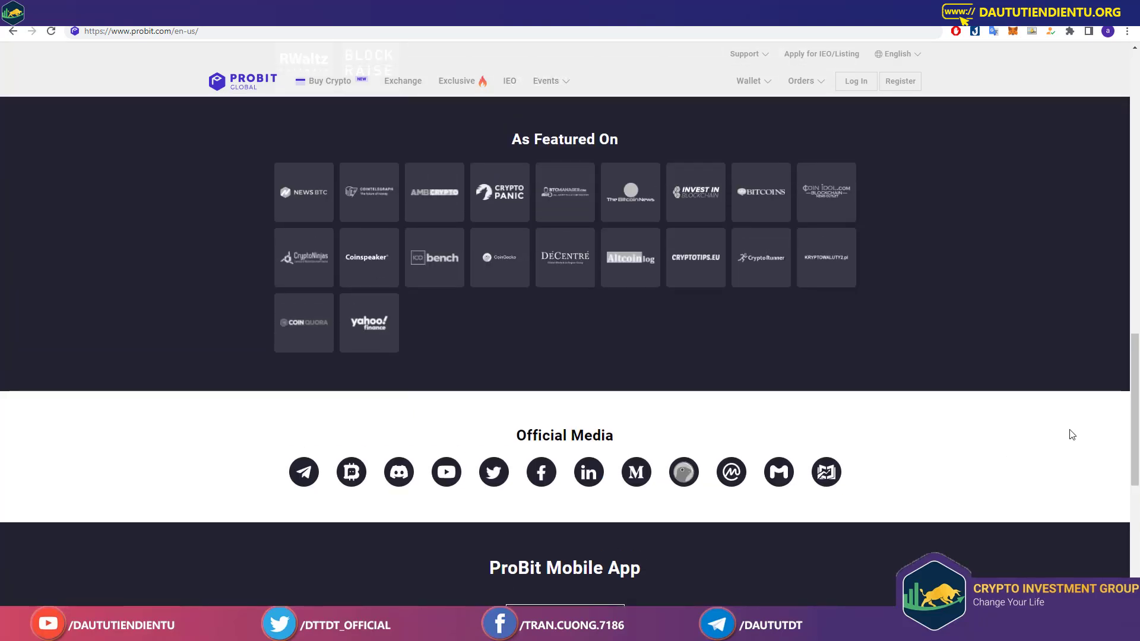
pyautogui.moveTo(1138, 385); pyautogui.dragTo(1129, 104)
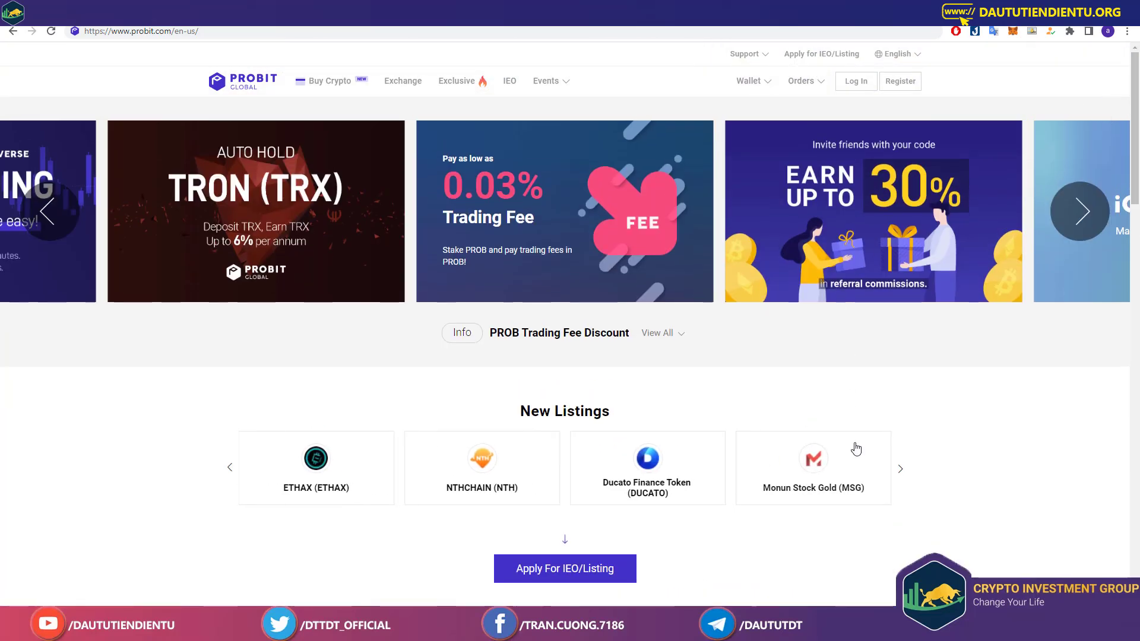
# Open the Register form, enter the account e-mail address, and zoom out to reach the Password field.
pyautogui.click(901, 82)
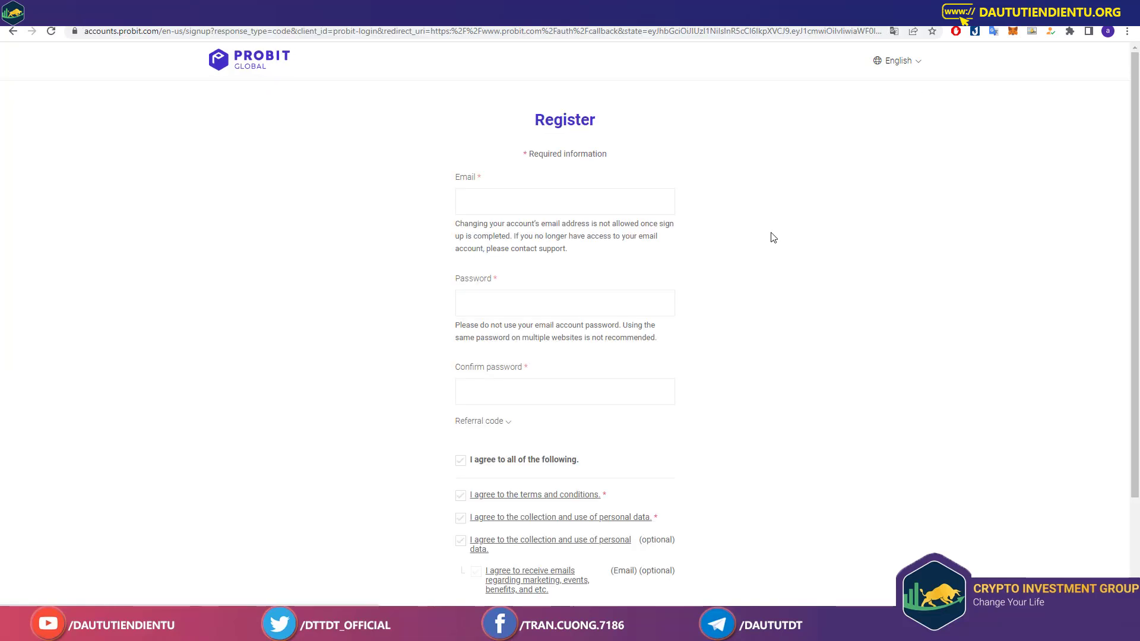
pyautogui.click(570, 205)
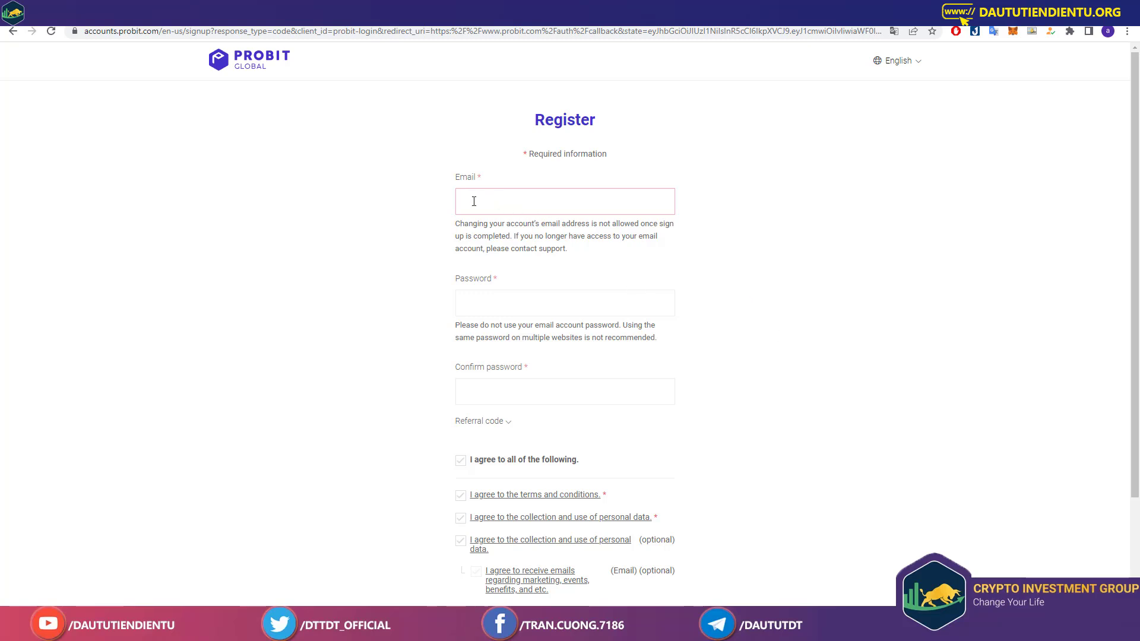
pyautogui.scroll(-2, 445, 415)
pyautogui.scroll(2, 433, 425)
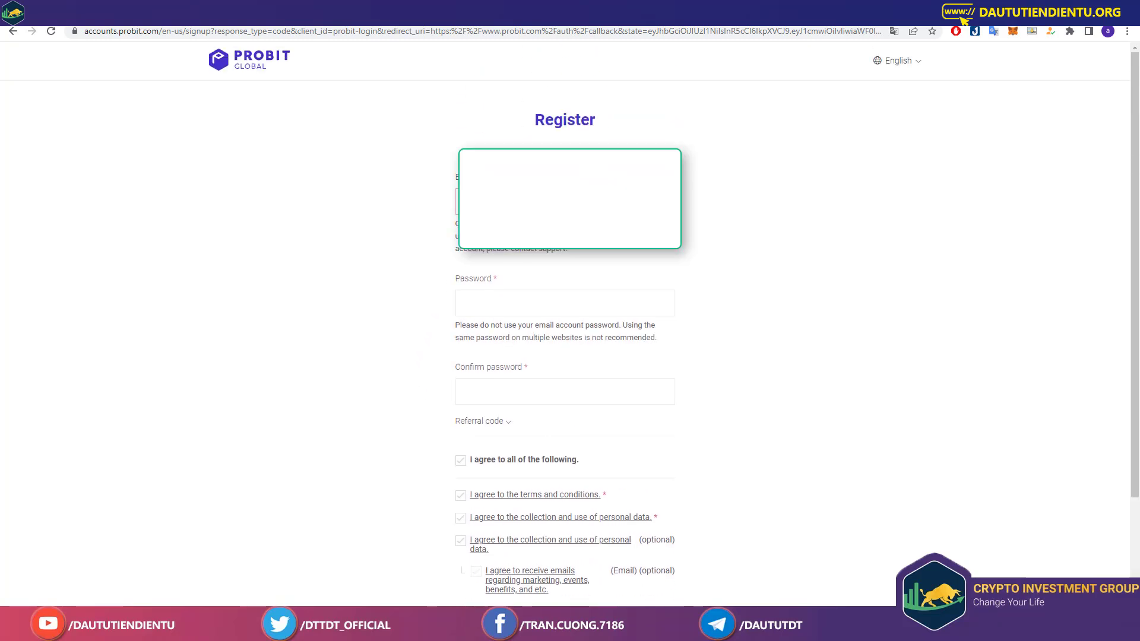
pyautogui.hotkey('ctrl', '-')
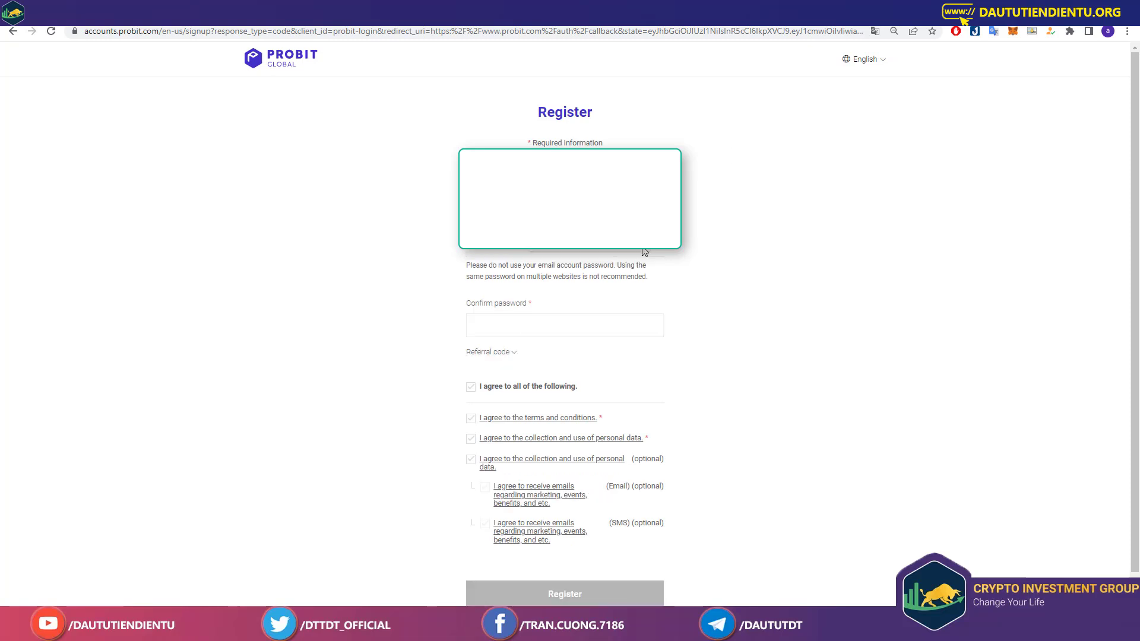
pyautogui.click(564, 253)
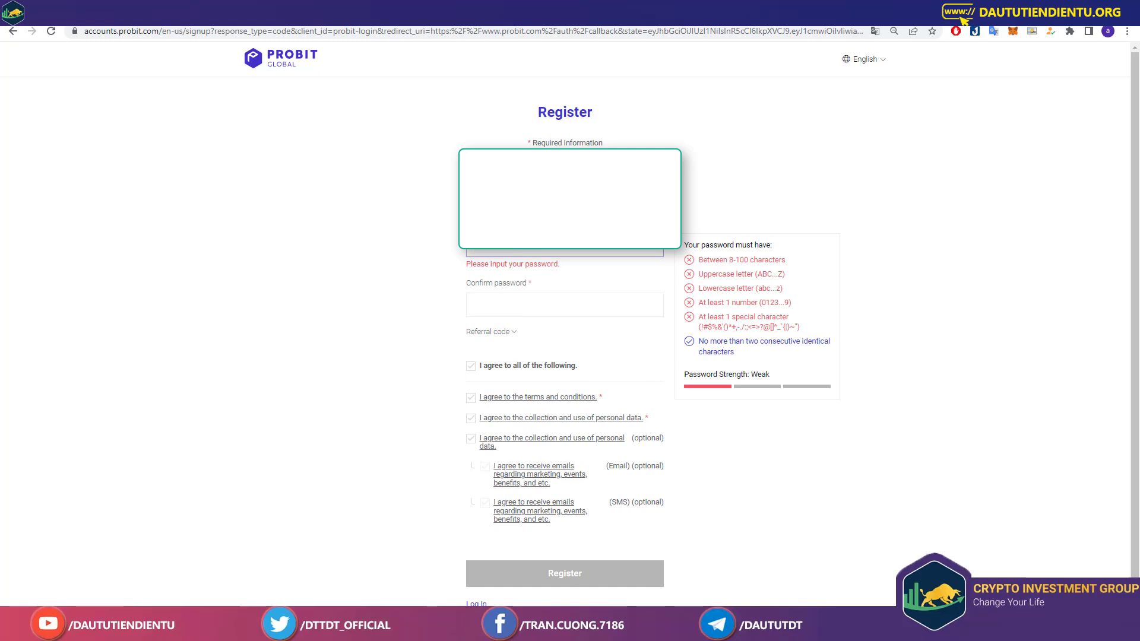
pyautogui.click(737, 248)
pyautogui.click(564, 253)
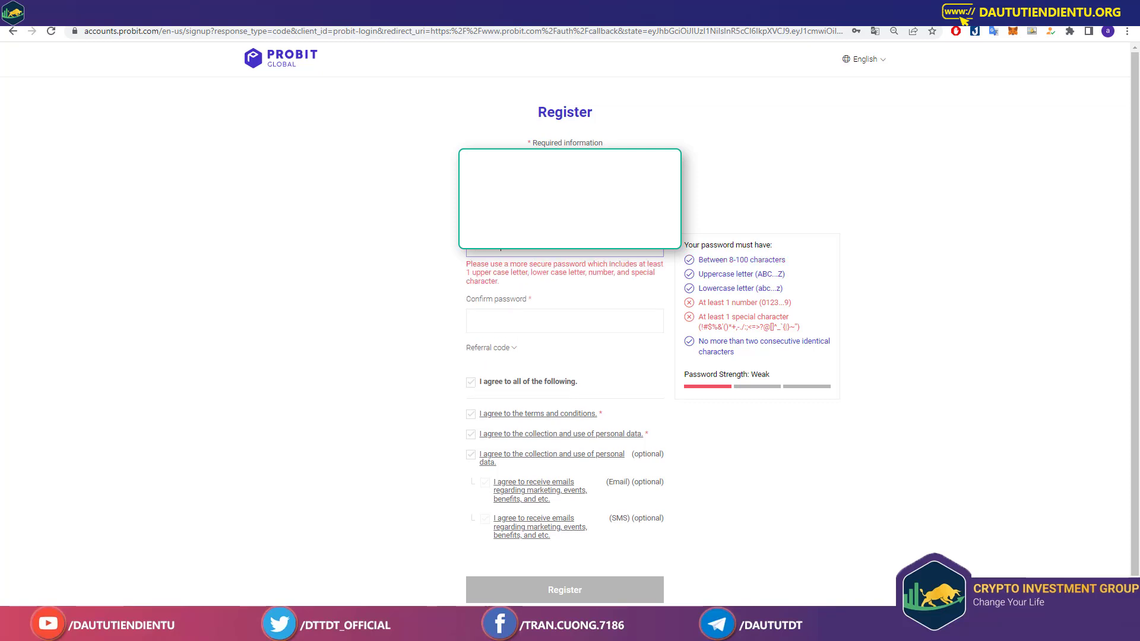
# Enter the account password and its confirmation.
pyautogui.click(565, 304)
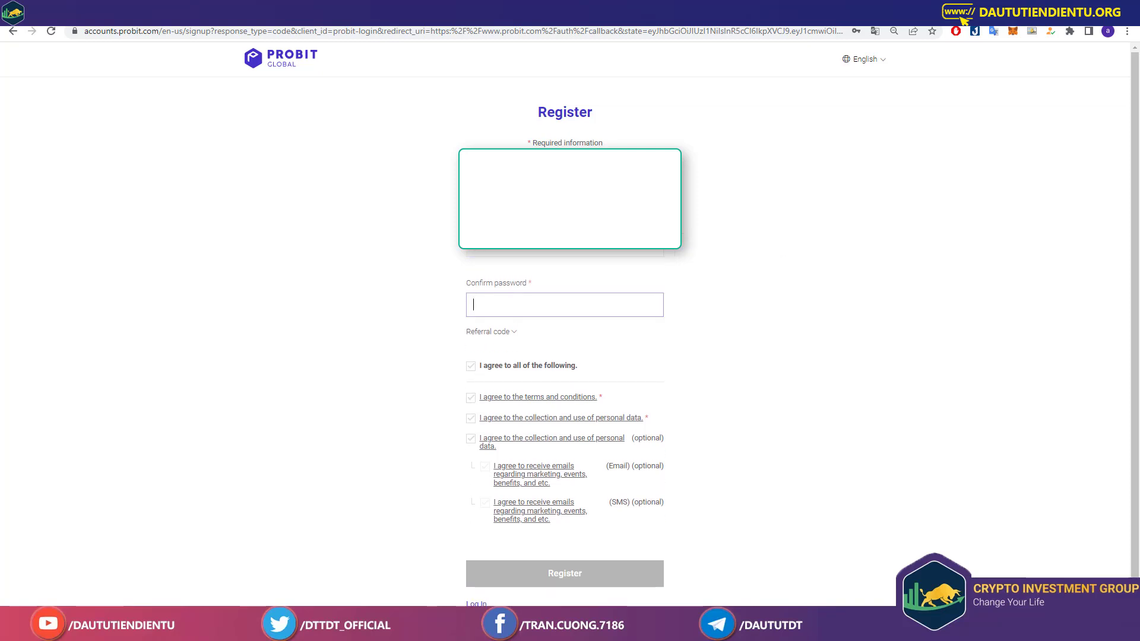
pyautogui.click(409, 378)
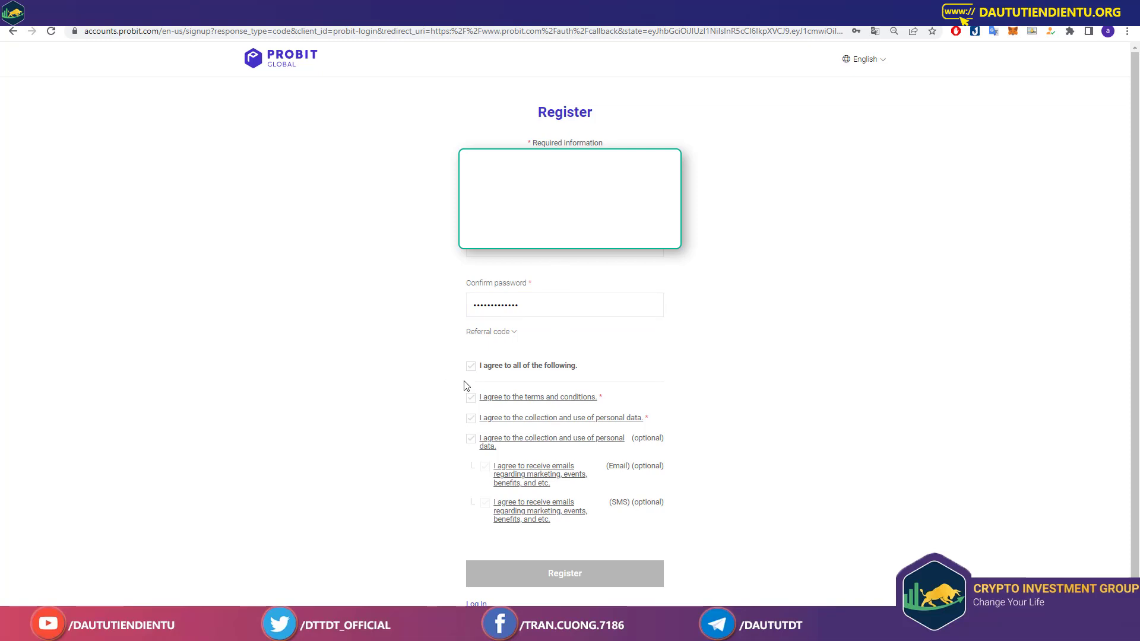
# Accept all agreements, confirm the under-18 notice, and submit the registration.
pyautogui.click(478, 368)
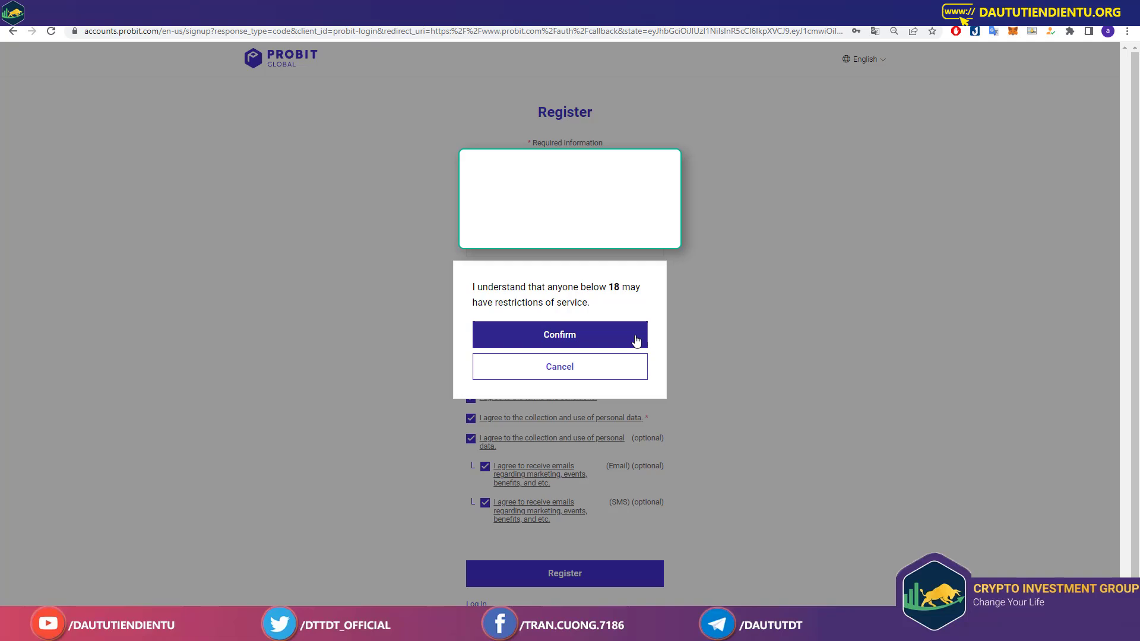
pyautogui.click(607, 343)
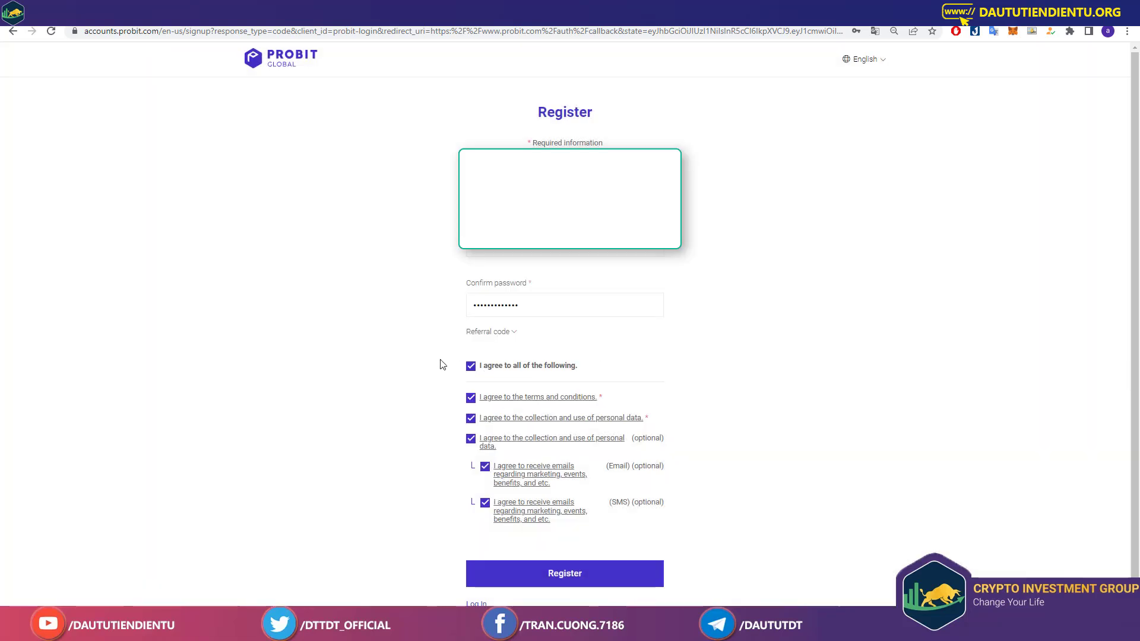
pyautogui.scroll(-1, 403, 404)
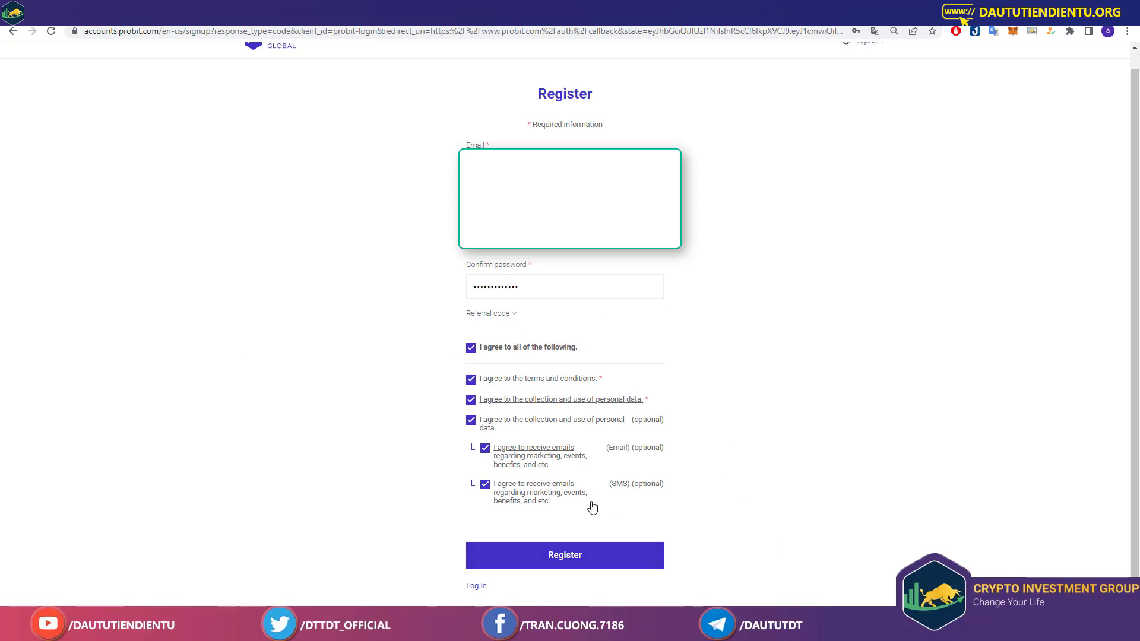
pyautogui.click(587, 564)
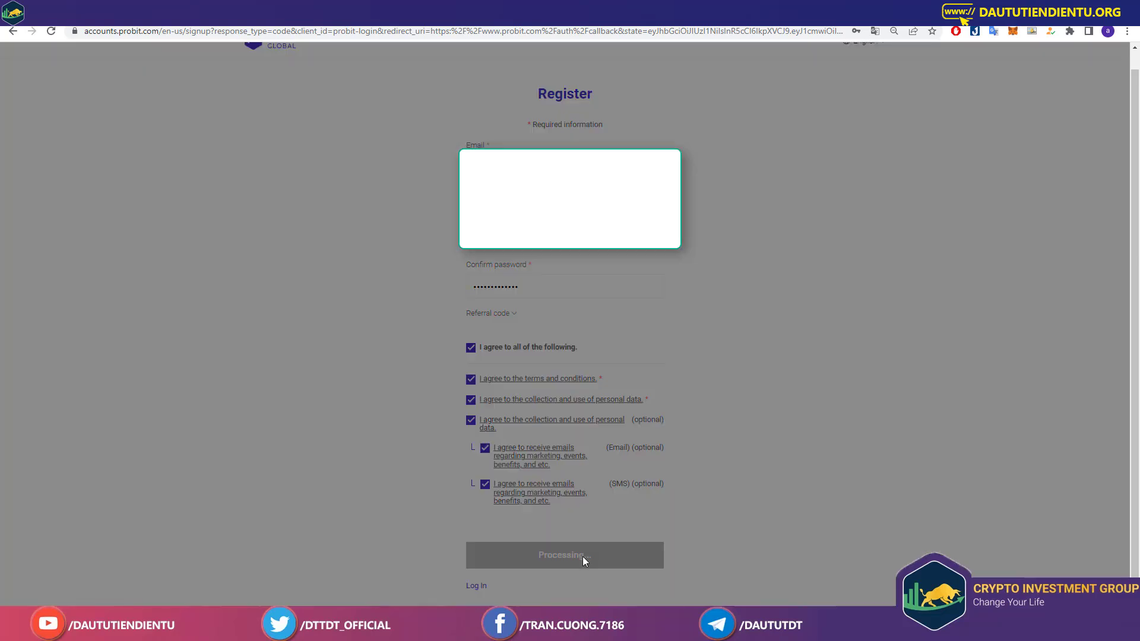
# Pass the reCAPTCHA and submit the e-mail verification code to reach the thank-you message.
pyautogui.click(497, 330)
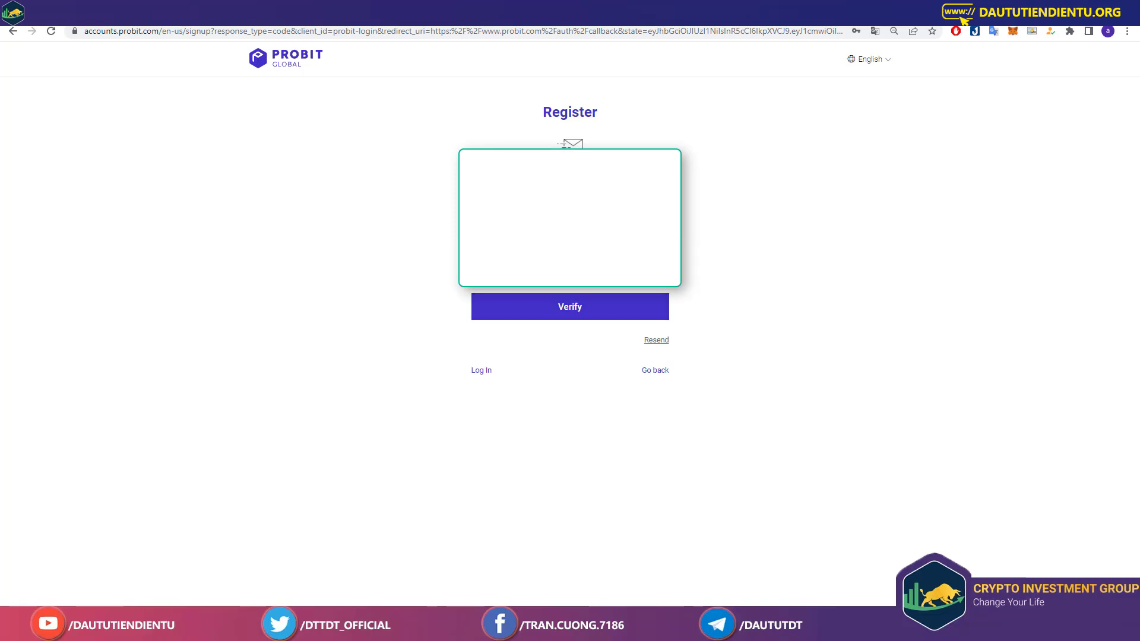
pyautogui.click(605, 317)
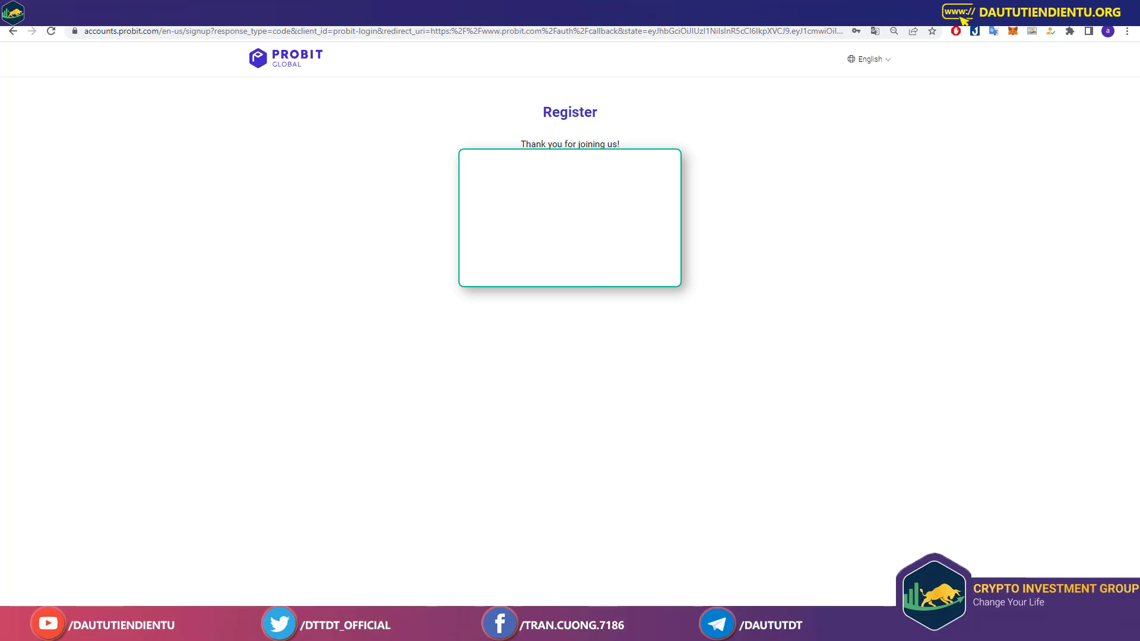
pyautogui.moveTo(501, 140); pyautogui.dragTo(723, 161)
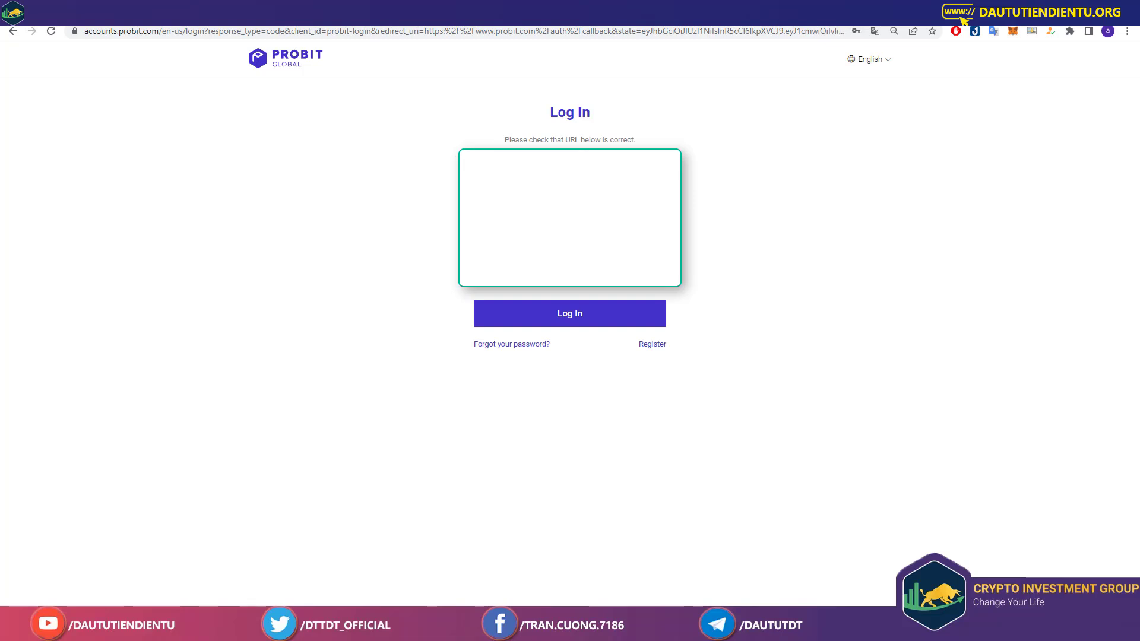
pyautogui.click(542, 315)
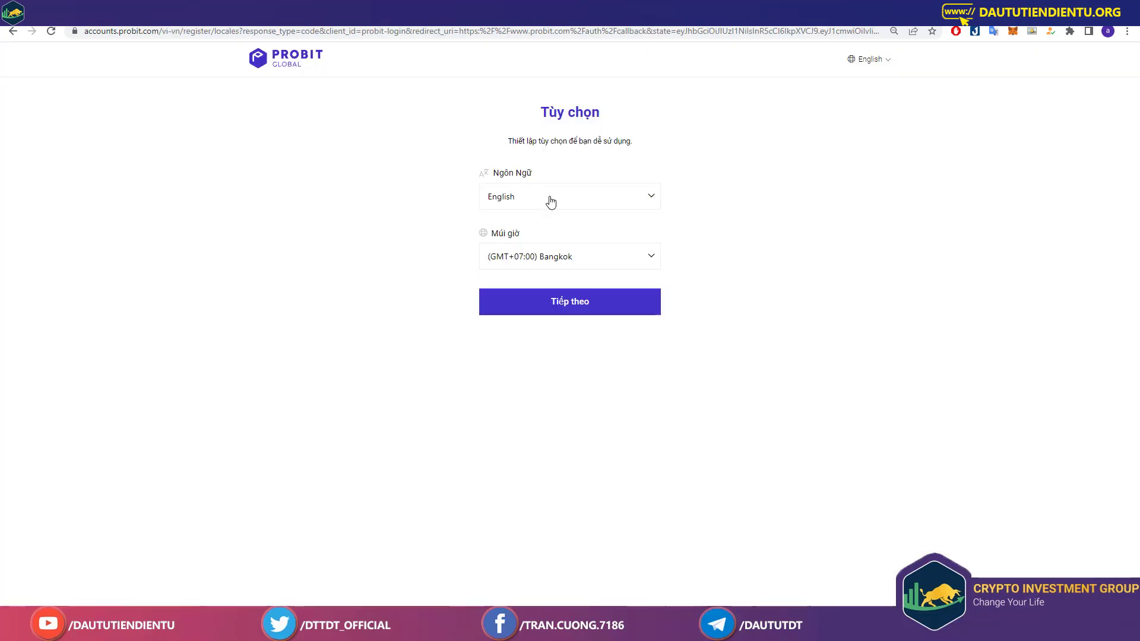
pyautogui.click(547, 197)
pyautogui.scroll(-10, 547, 297)
pyautogui.scroll(-5, 549, 291)
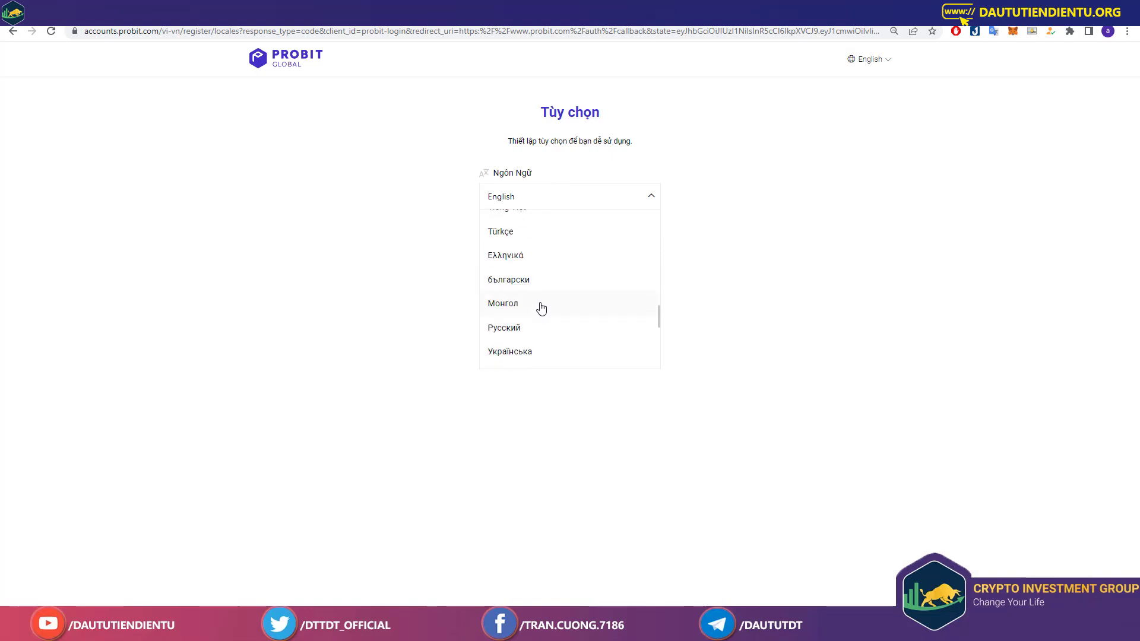
pyautogui.click(534, 277)
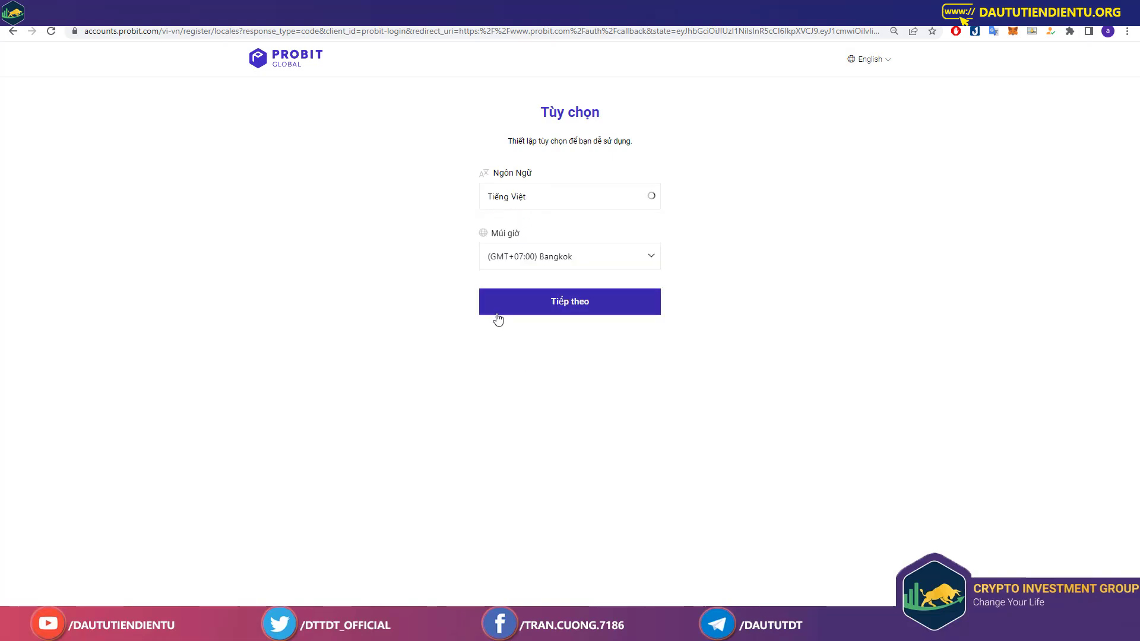
pyautogui.click(582, 313)
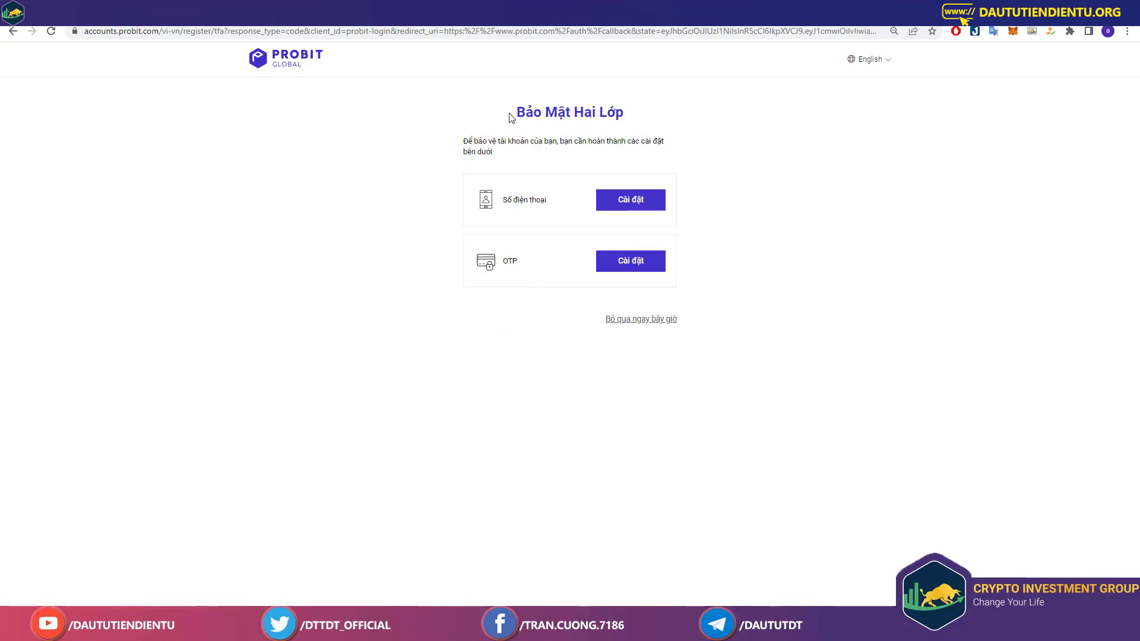
# Start phone number setup under Bảo Mật Hai Lớp and submit the mobile number.
pyautogui.moveTo(512, 116); pyautogui.dragTo(601, 126)
pyautogui.click(688, 138)
pyautogui.moveTo(507, 114); pyautogui.dragTo(654, 138)
pyautogui.click(690, 156)
pyautogui.click(653, 204)
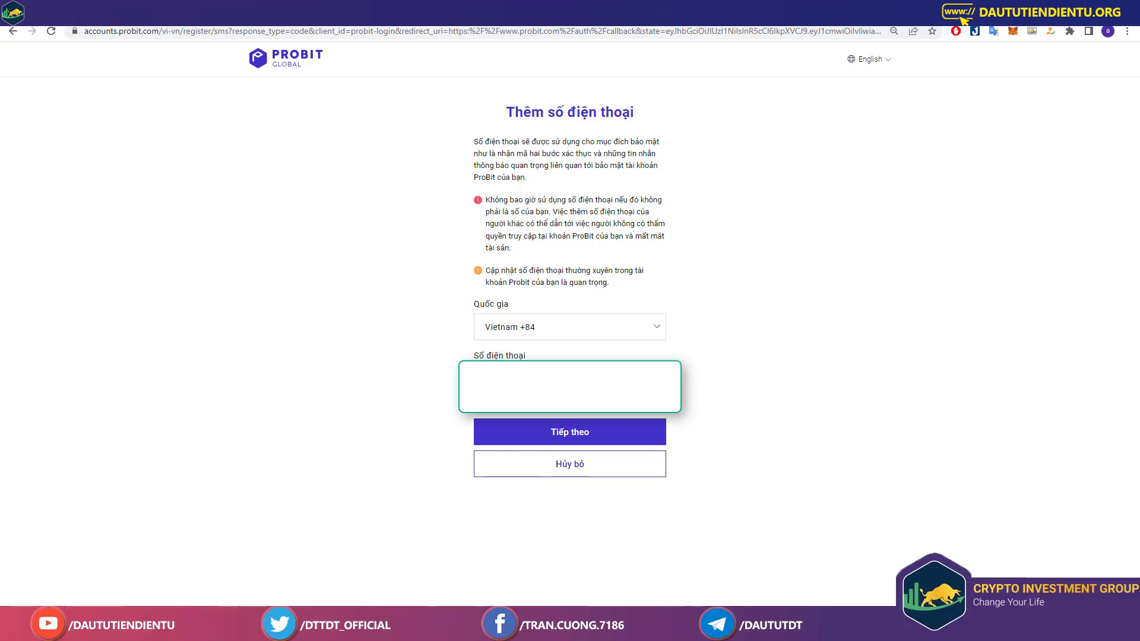
pyautogui.click(561, 432)
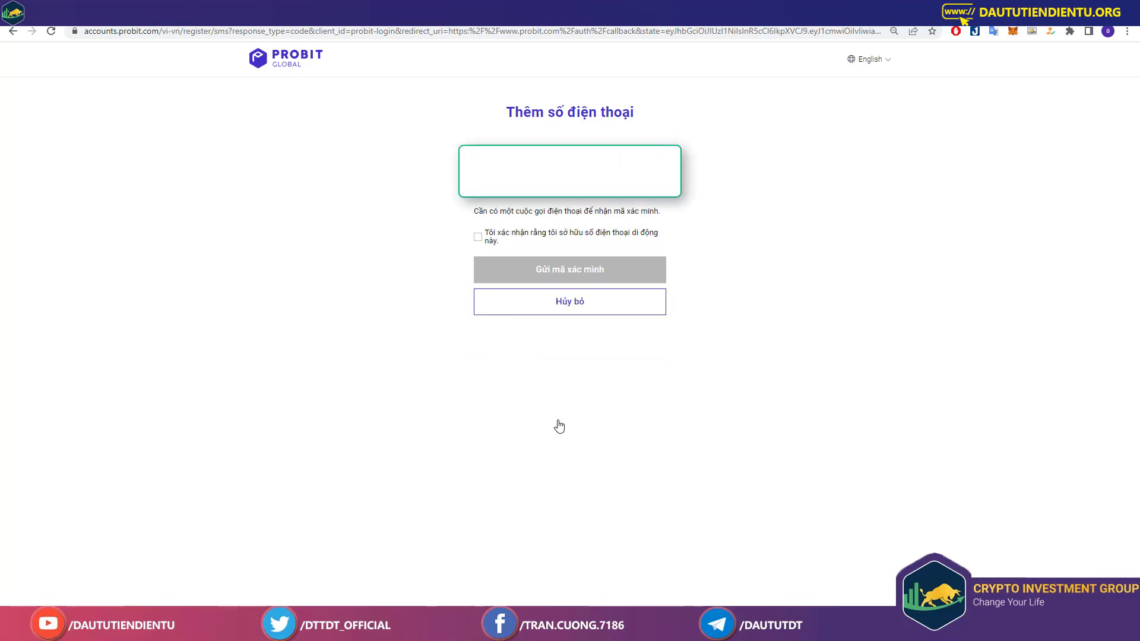
# Confirm number ownership, enter the verification call code, and save the phone number.
pyautogui.click(478, 237)
pyautogui.click(605, 271)
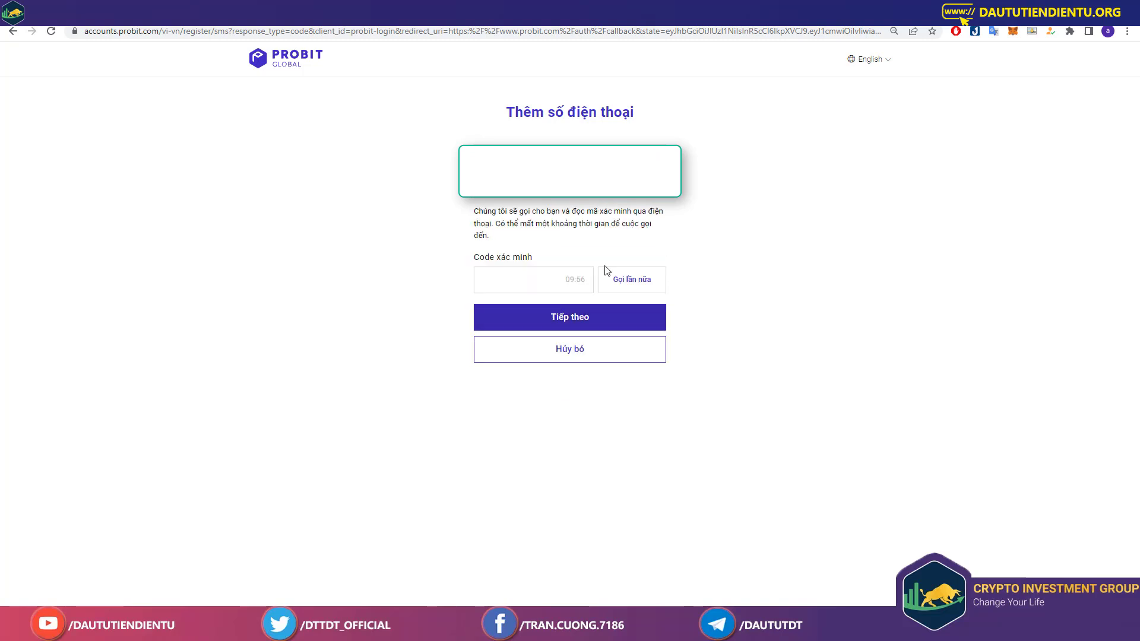
pyautogui.click(523, 287)
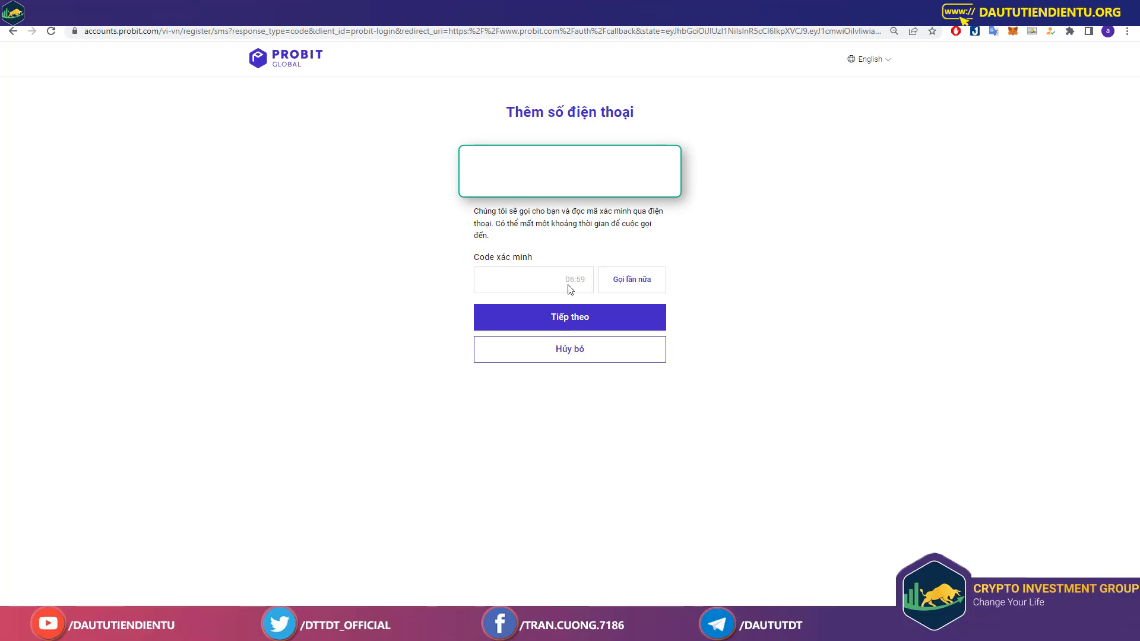
pyautogui.click(545, 284)
pyautogui.click(615, 318)
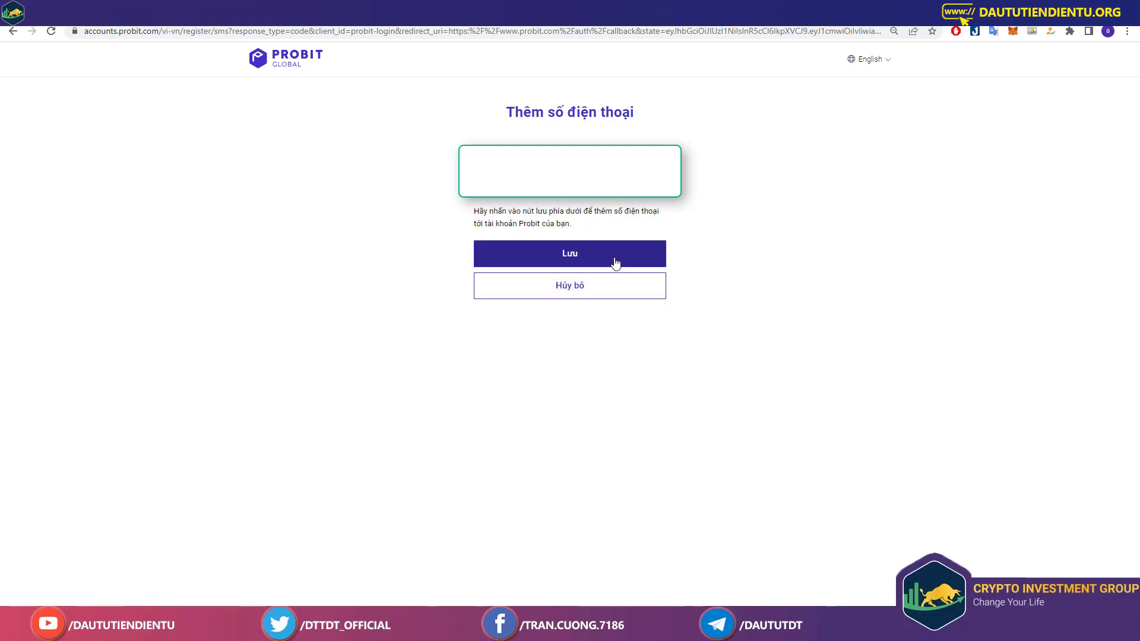
pyautogui.click(615, 263)
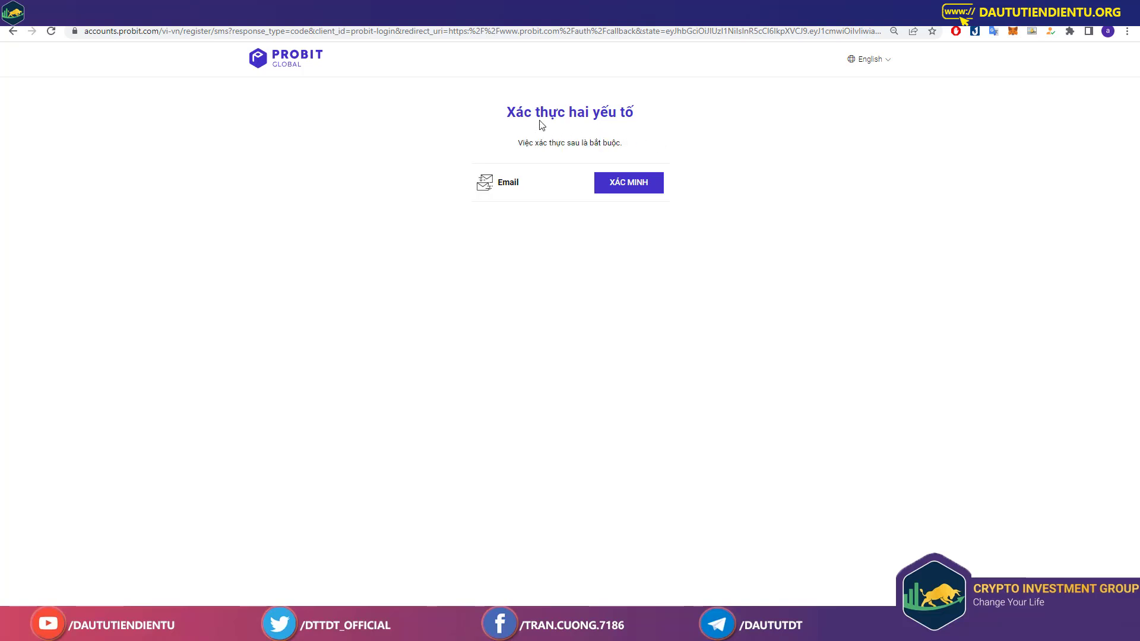
# Verify by e-mail by entering the emailed code and sending it.
pyautogui.click(640, 188)
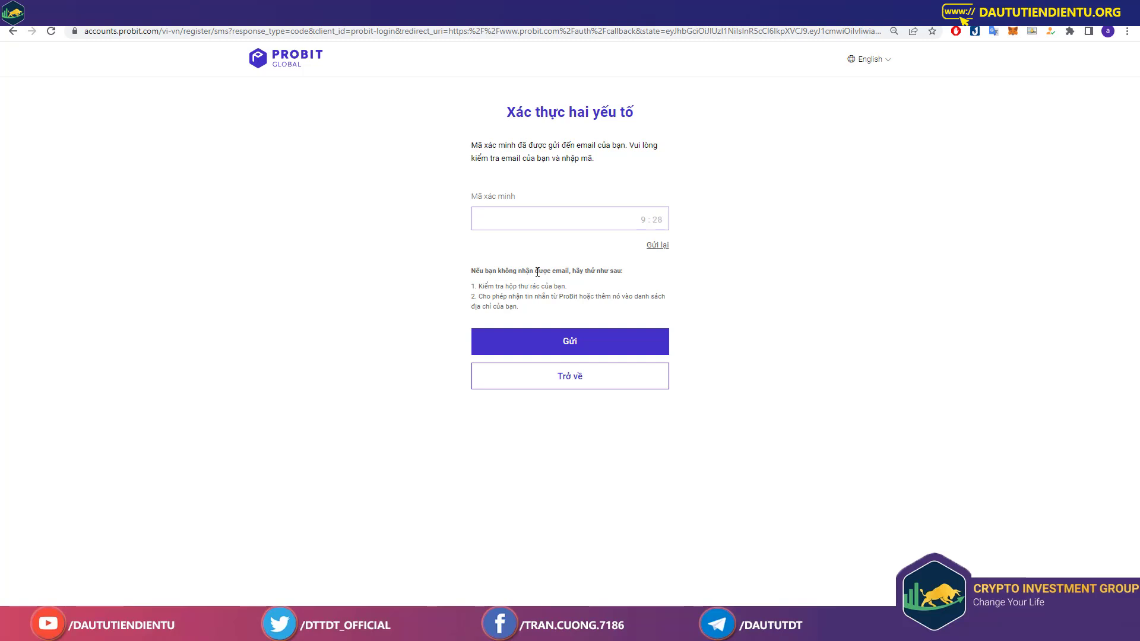
pyautogui.click(566, 350)
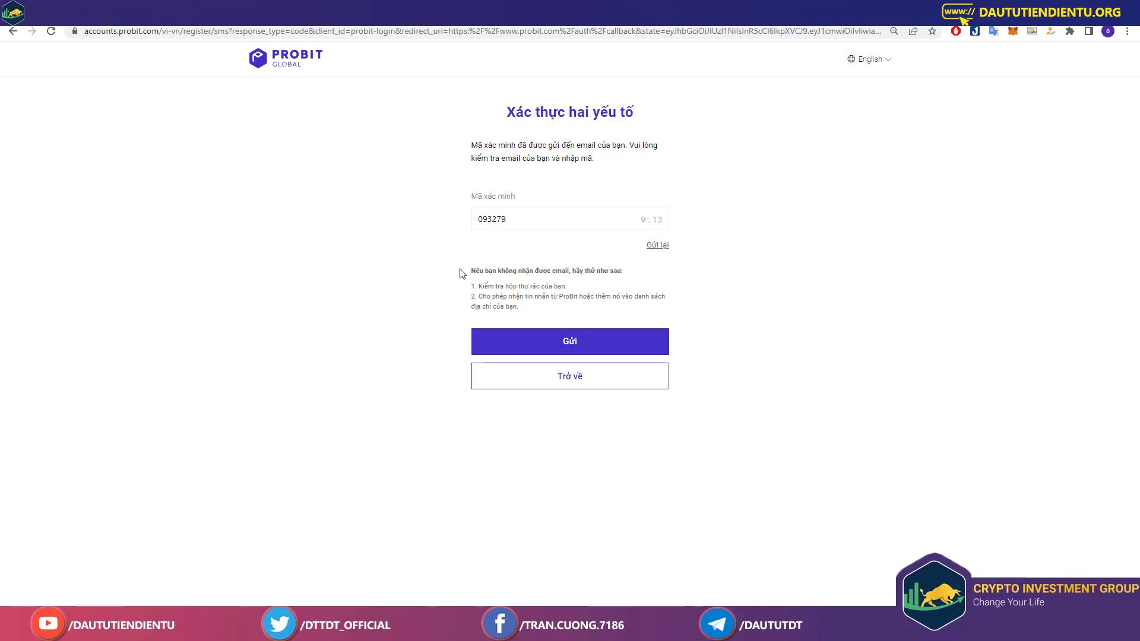
pyautogui.moveTo(528, 315); pyautogui.dragTo(470, 273)
pyautogui.click(469, 276)
pyautogui.click(623, 343)
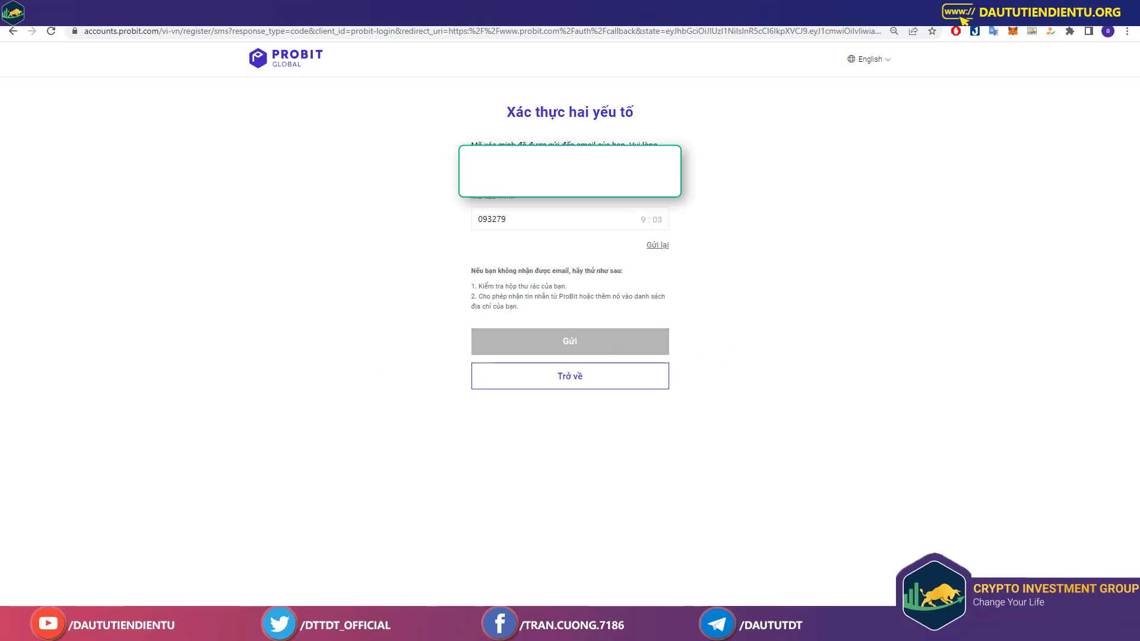
# Continue back to two-layer security, where Số điện thoại shows as completed.
pyautogui.click(631, 249)
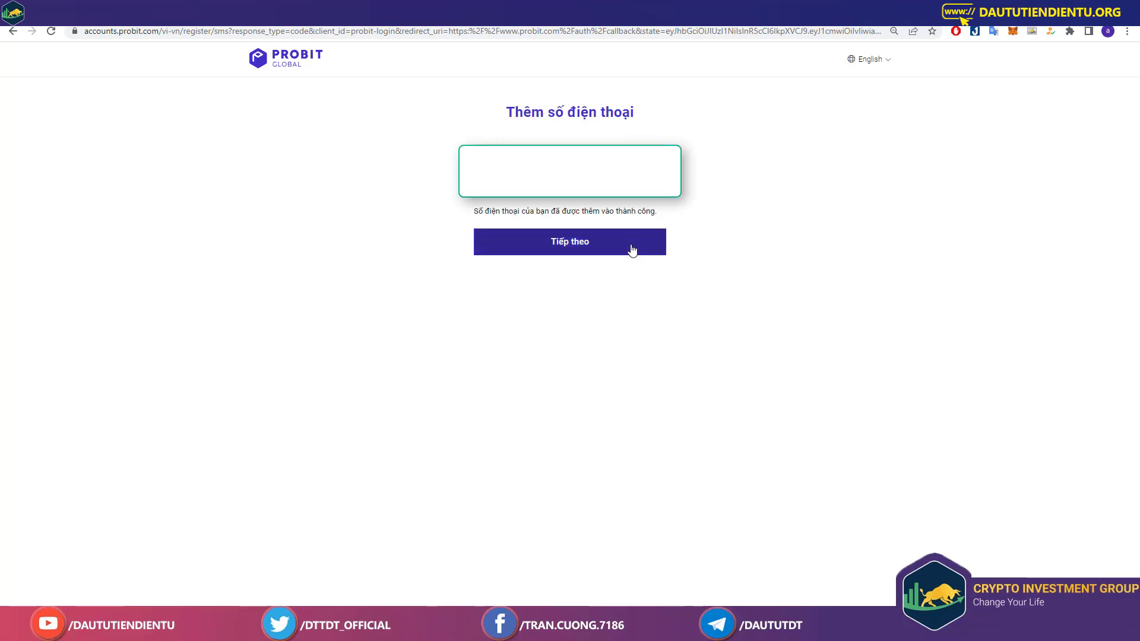
pyautogui.tripleClick(521, 200)
pyautogui.click(537, 244)
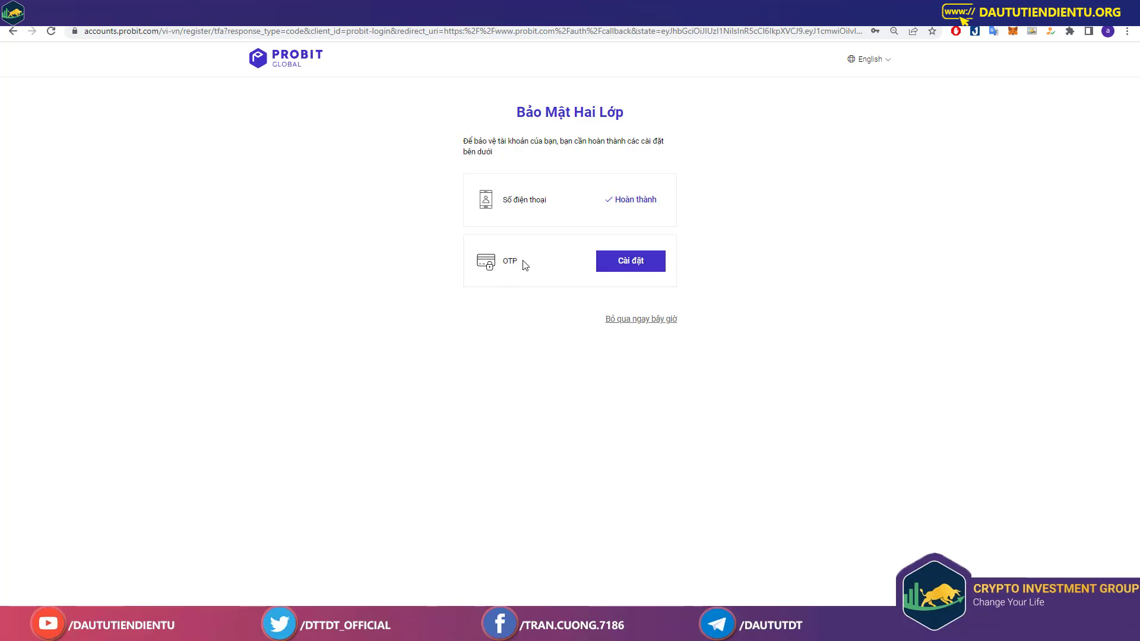
# Start OTP setup, pass the authenticator-app step, and acknowledge saving the recovery code.
pyautogui.click(627, 267)
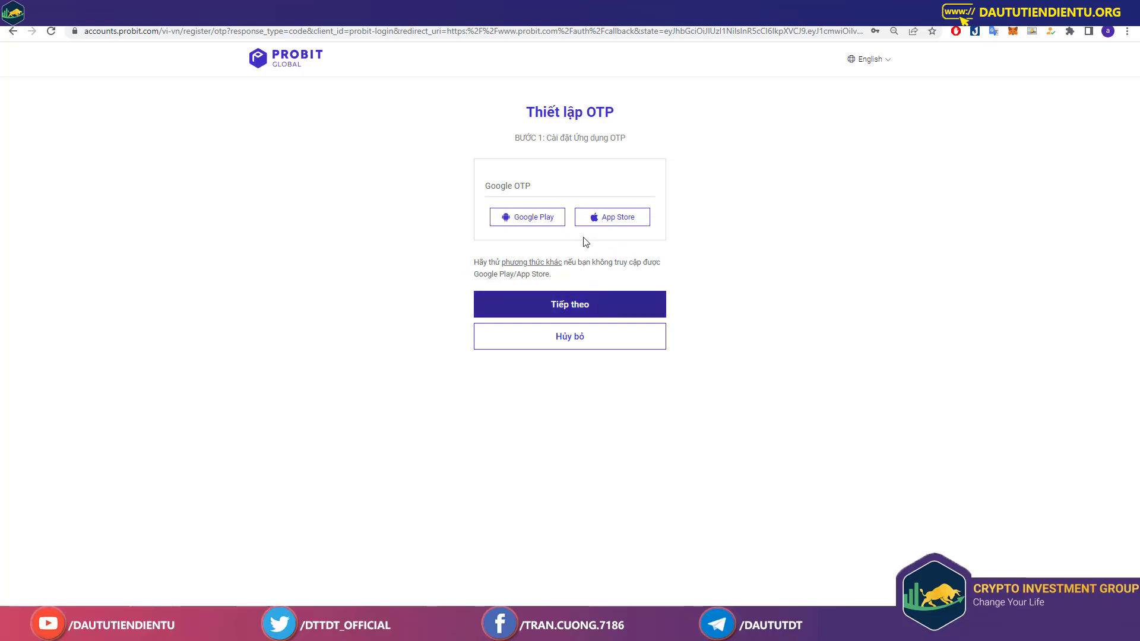
pyautogui.click(565, 302)
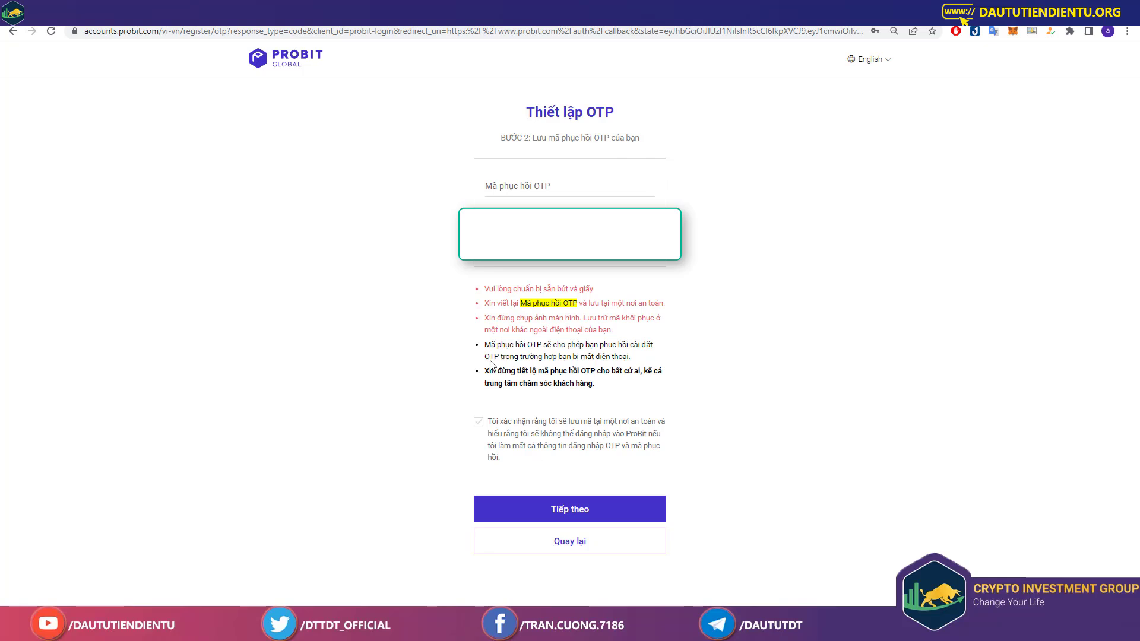
pyautogui.click(480, 423)
pyautogui.click(639, 506)
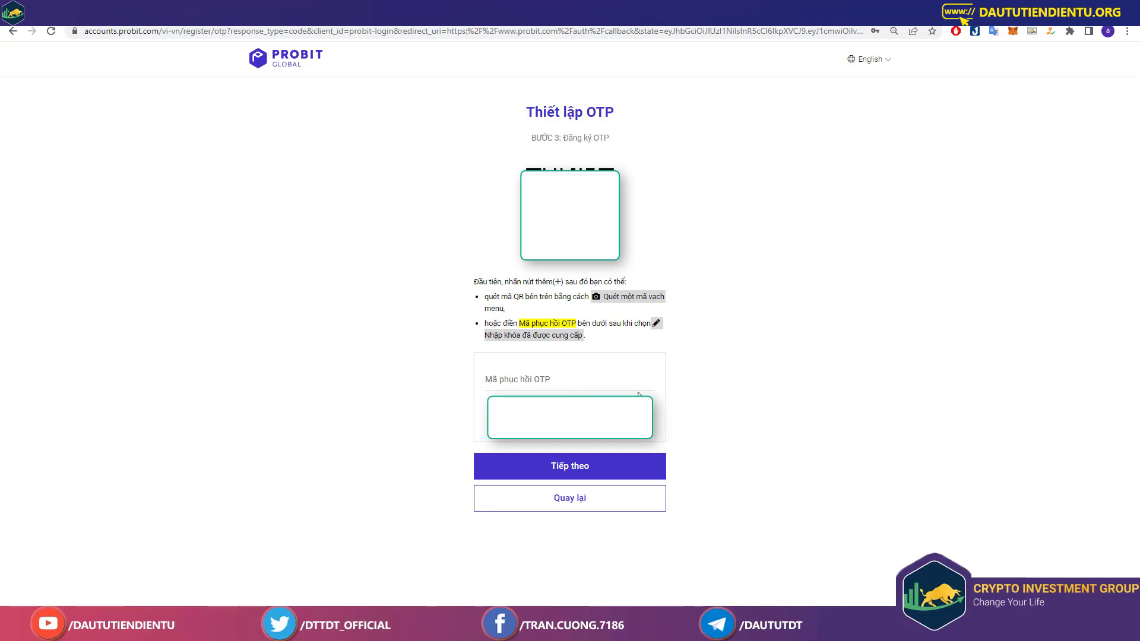
# Move to step 4 and submit the login password with the 6-digit OTP code.
pyautogui.click(597, 473)
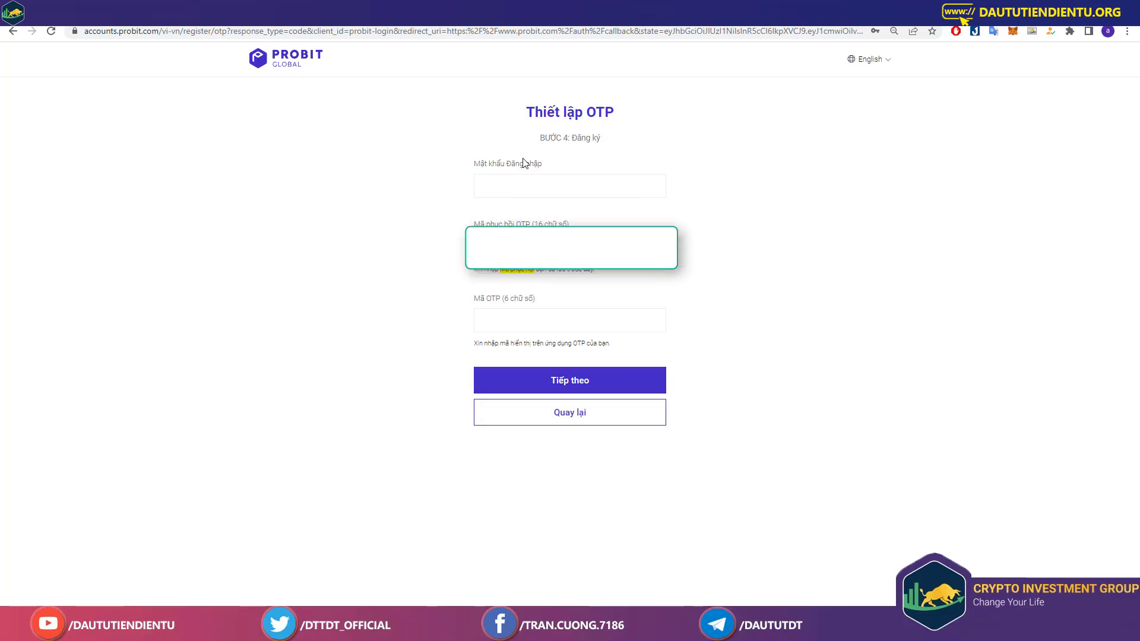
pyautogui.click(522, 193)
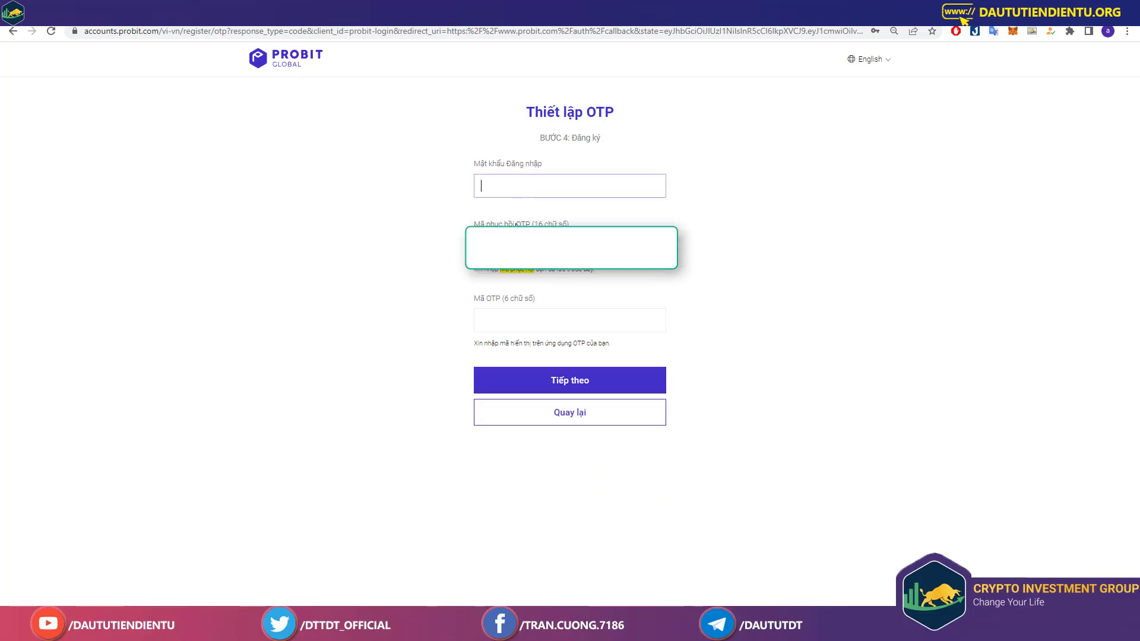
pyautogui.write('•••••••••••••')
pyautogui.press('Tab')
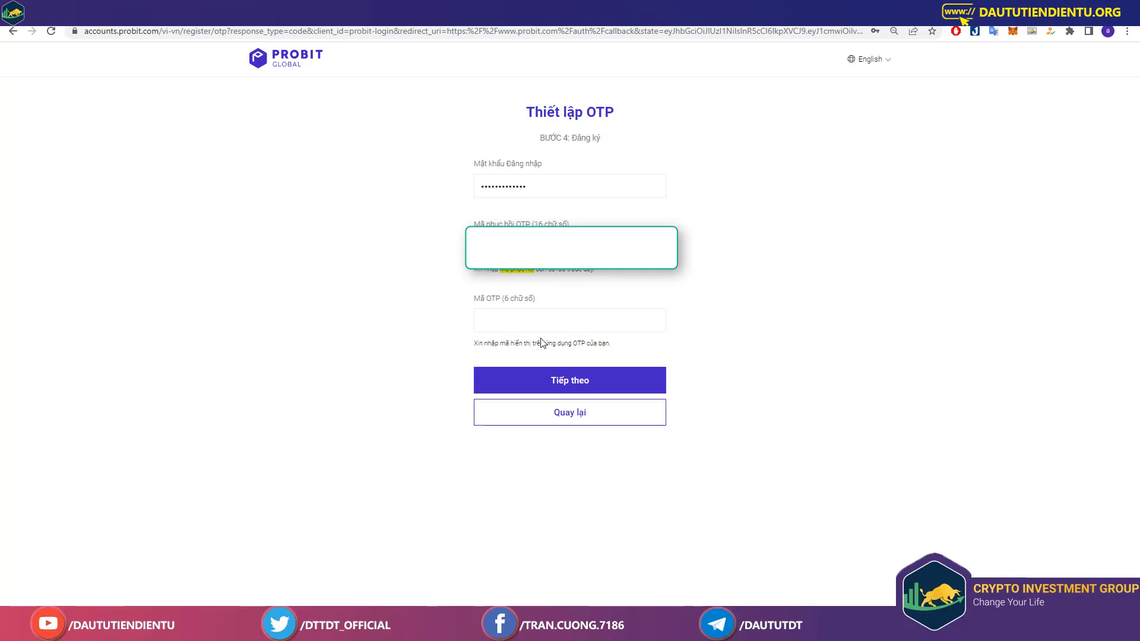
pyautogui.click(541, 319)
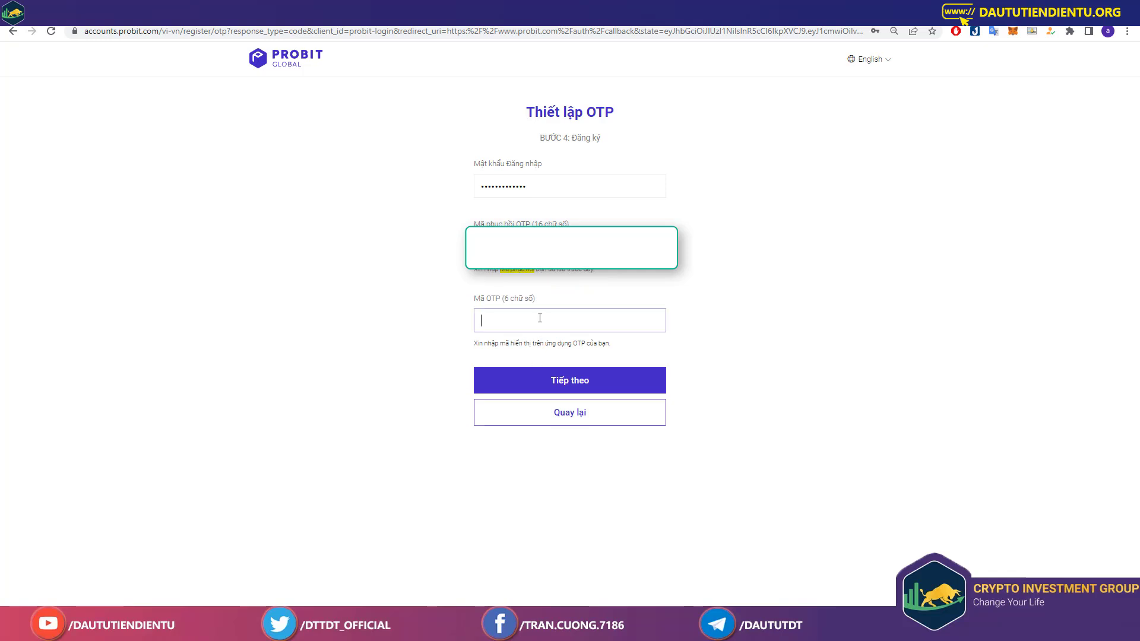
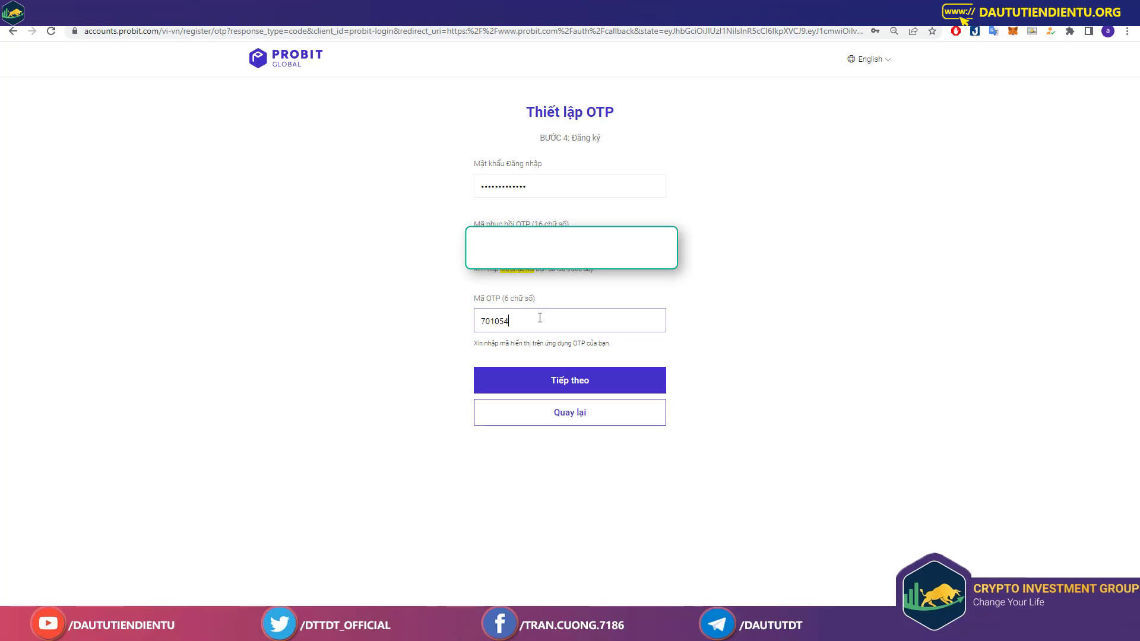
pyautogui.press('Return')
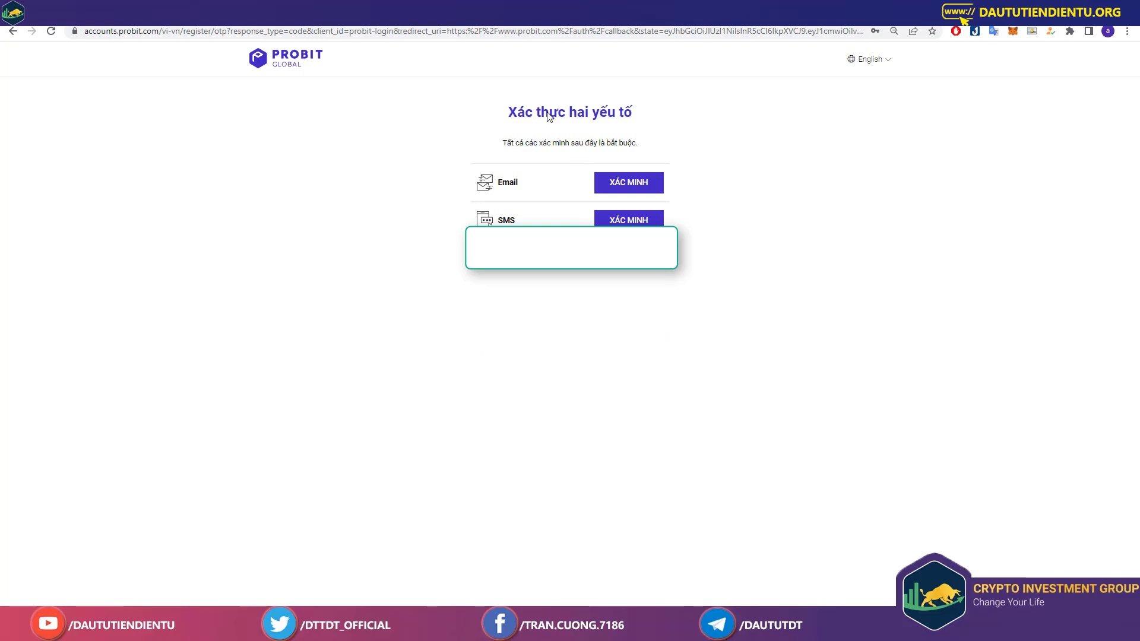
# Complete the e-mail verification check by submitting its code.
pyautogui.moveTo(479, 110); pyautogui.dragTo(782, 155)
pyautogui.click(782, 157)
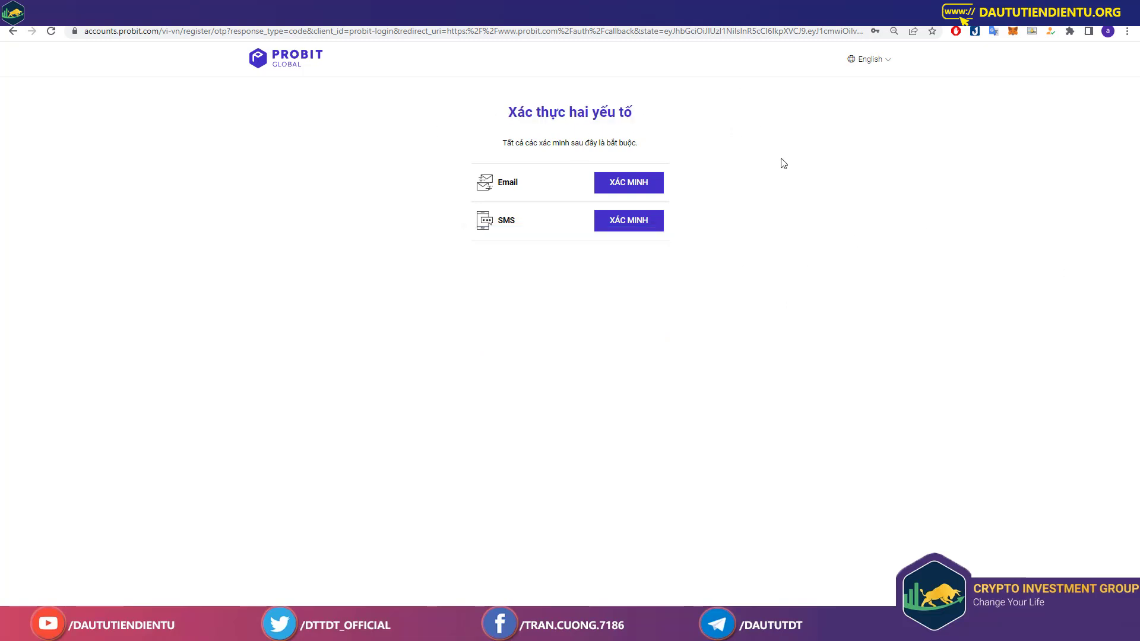
pyautogui.click(642, 184)
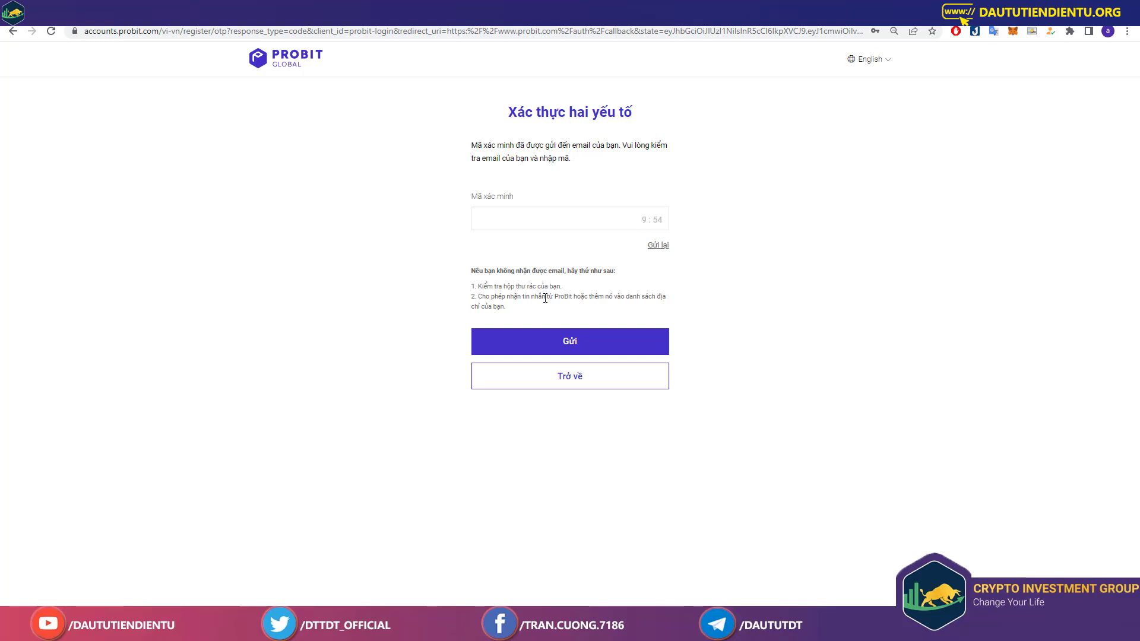
pyautogui.click(546, 224)
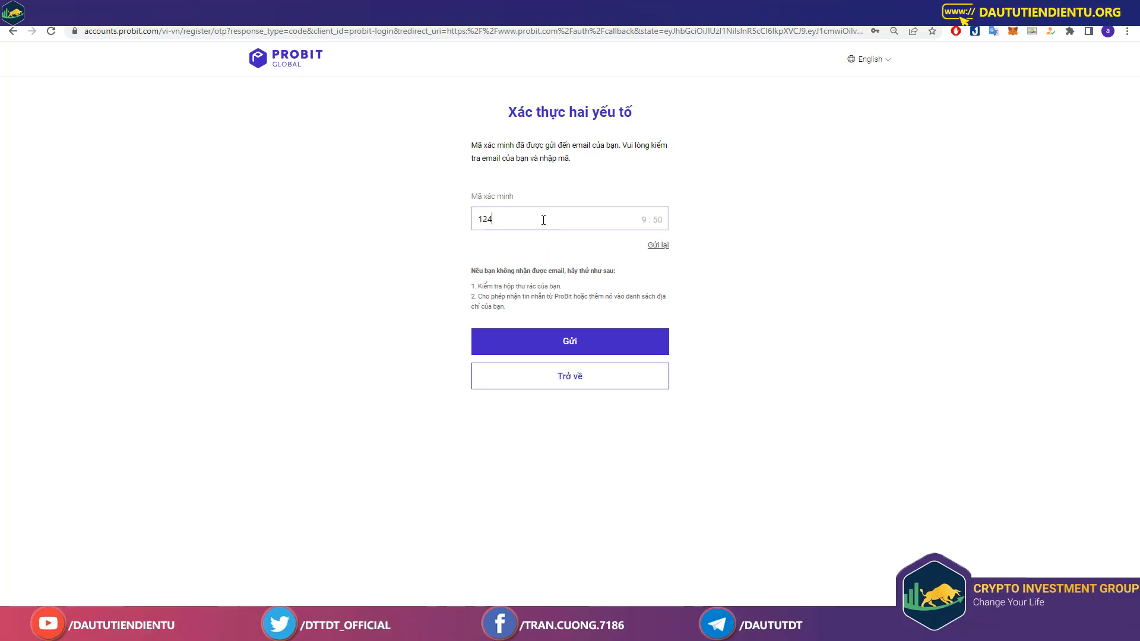
pyautogui.click(612, 341)
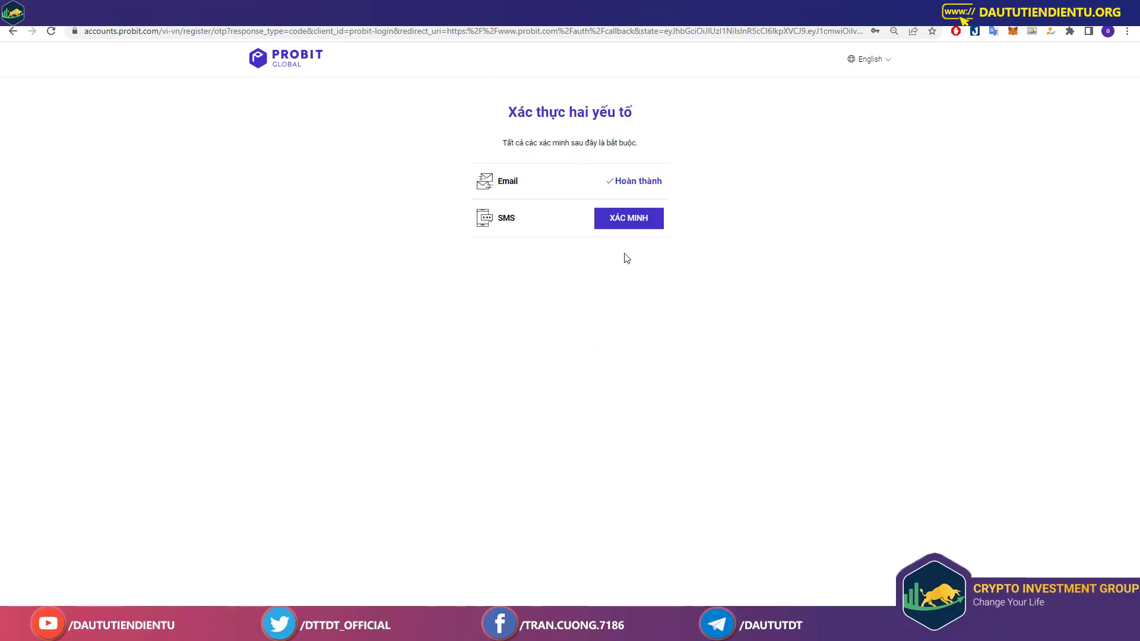
# Enter the code read out by phone and submit the SMS verification.
pyautogui.click(626, 227)
pyautogui.click(568, 244)
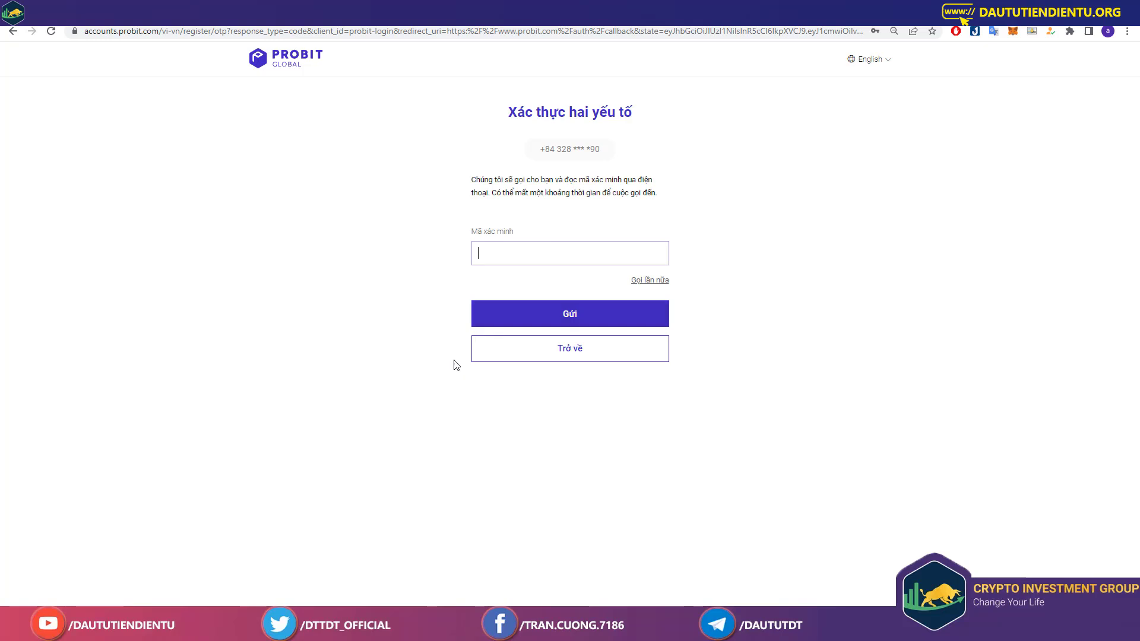
pyautogui.click(441, 365)
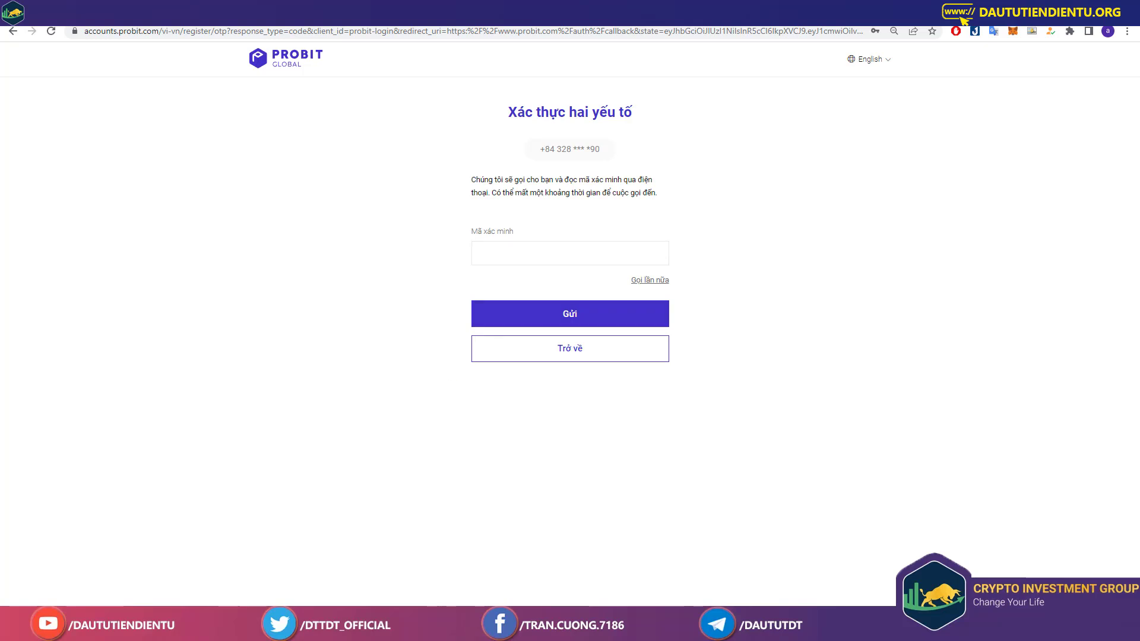
pyautogui.click(543, 253)
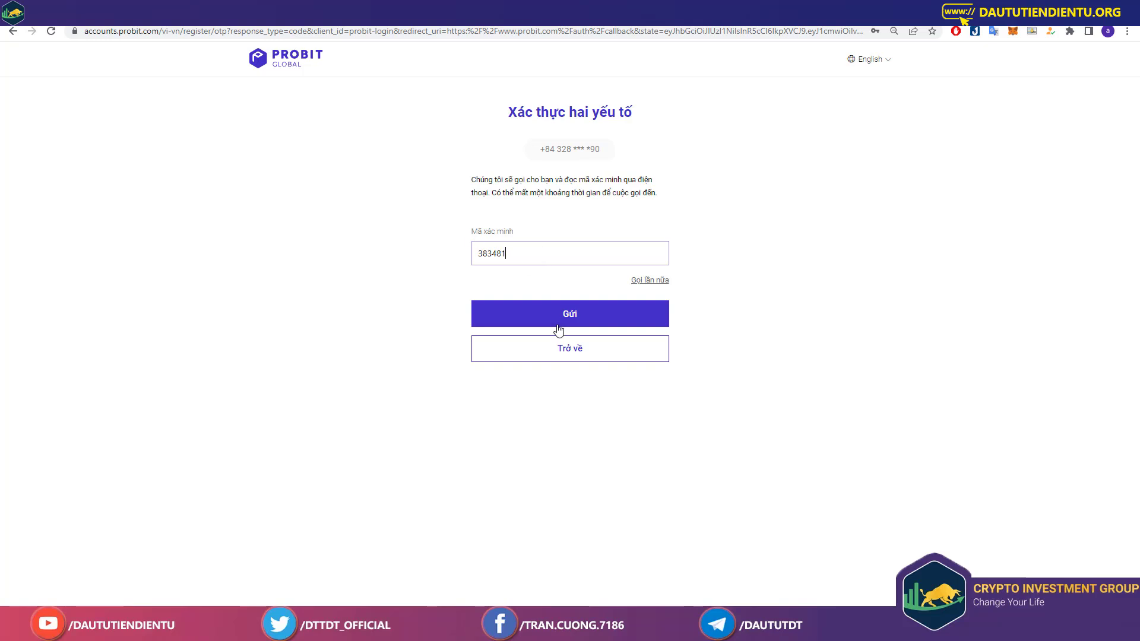
pyautogui.click(558, 324)
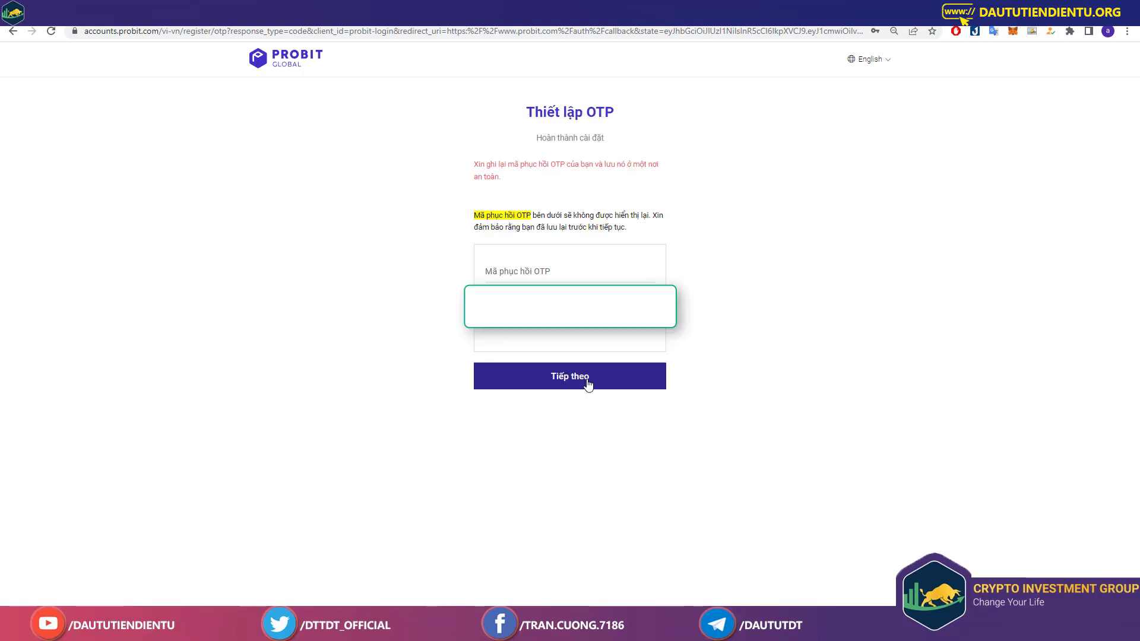
# Finish OTP setup, then choose Xác minh ngay bây giờ from the home page banner.
pyautogui.click(574, 380)
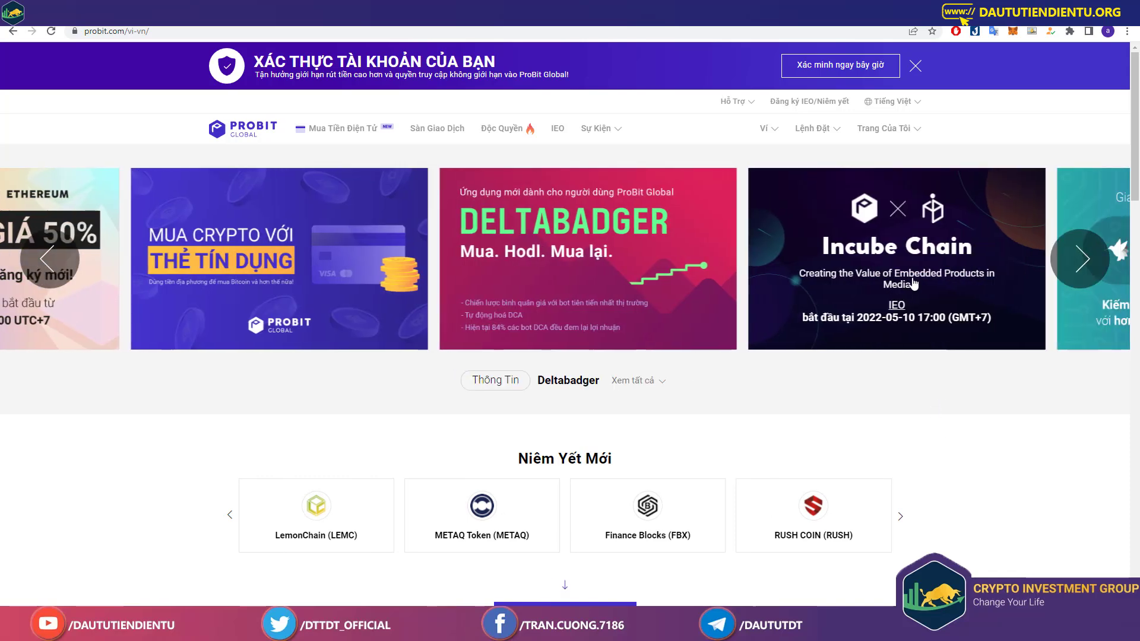
pyautogui.scroll(-5, 169, 392)
pyautogui.scroll(5, 248, 354)
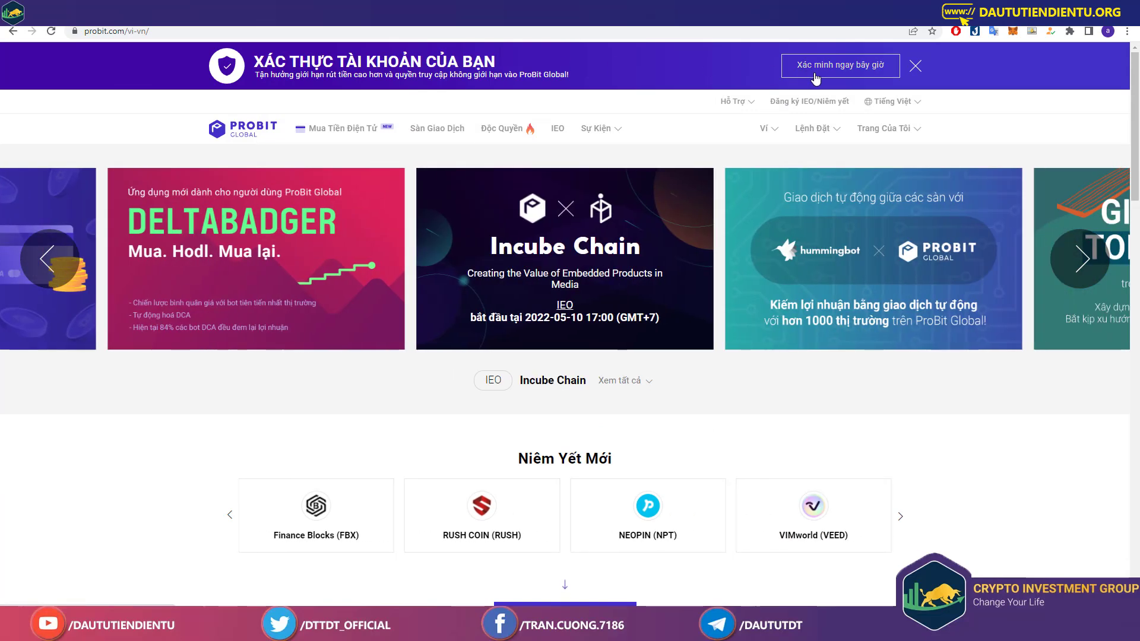
pyautogui.click(816, 79)
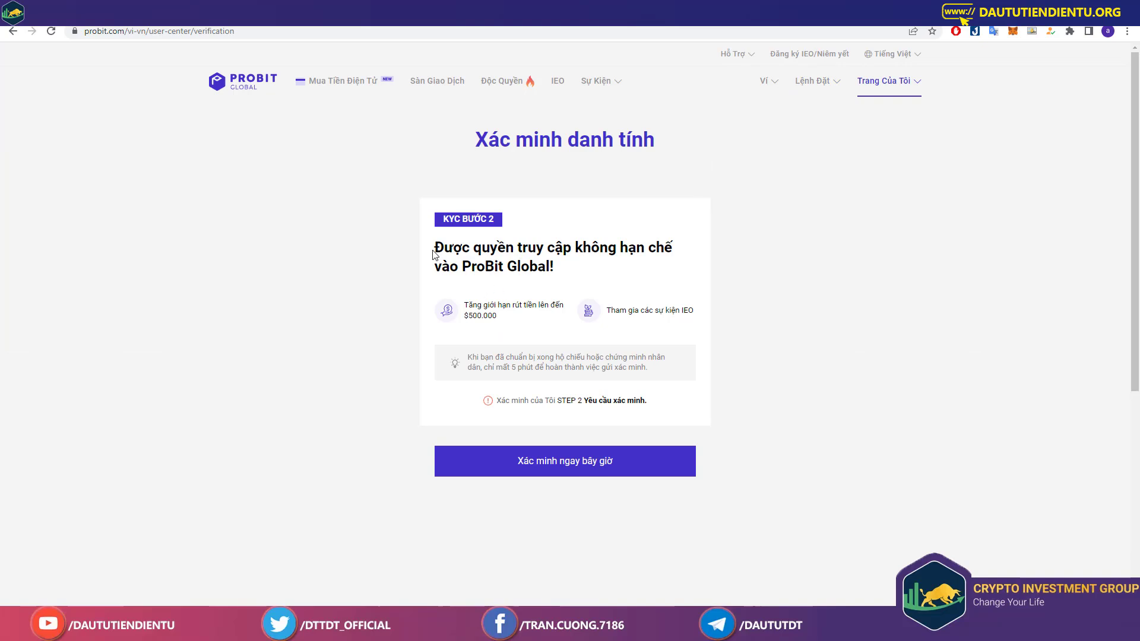
# Go back to the ProBit home page via the PROBIT Global logo.
pyautogui.moveTo(465, 304); pyautogui.dragTo(536, 315)
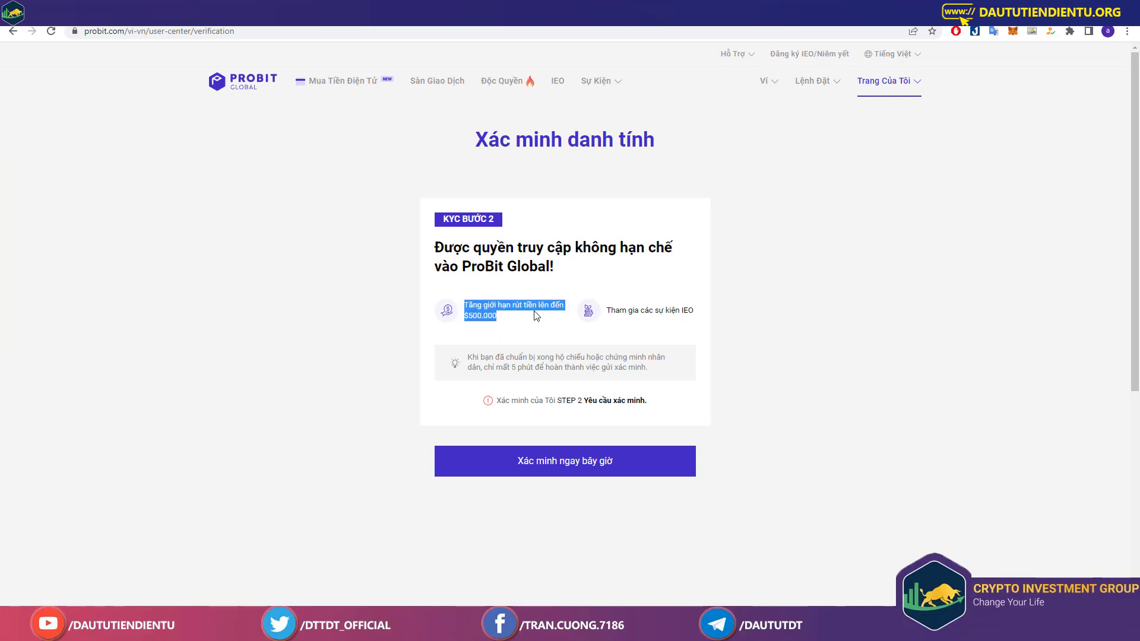
pyautogui.click(558, 322)
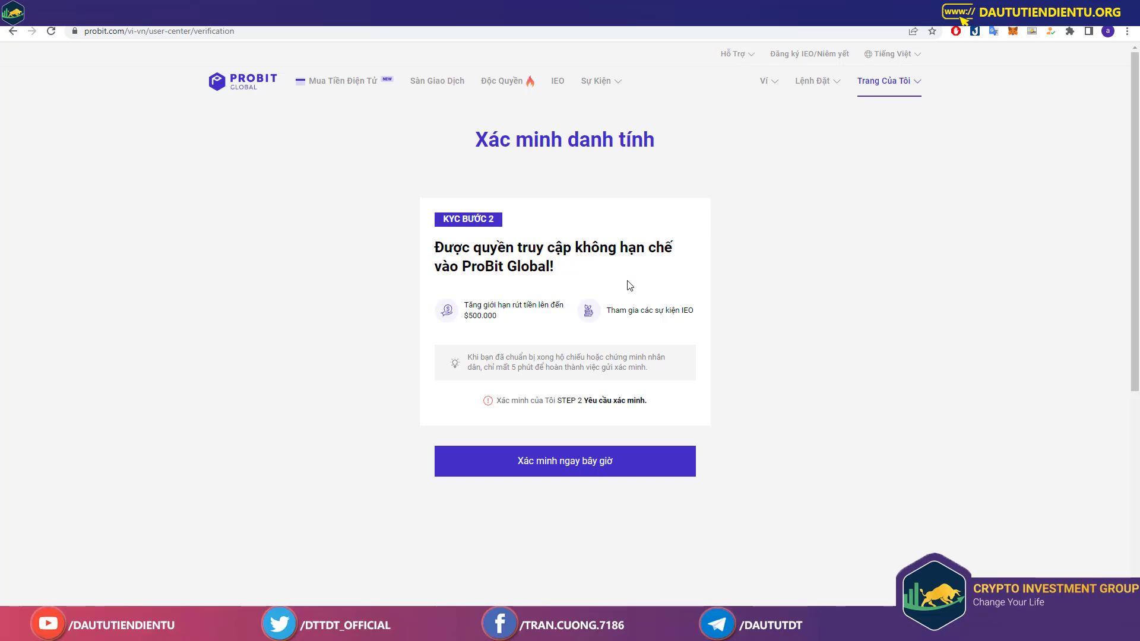
pyautogui.click(249, 81)
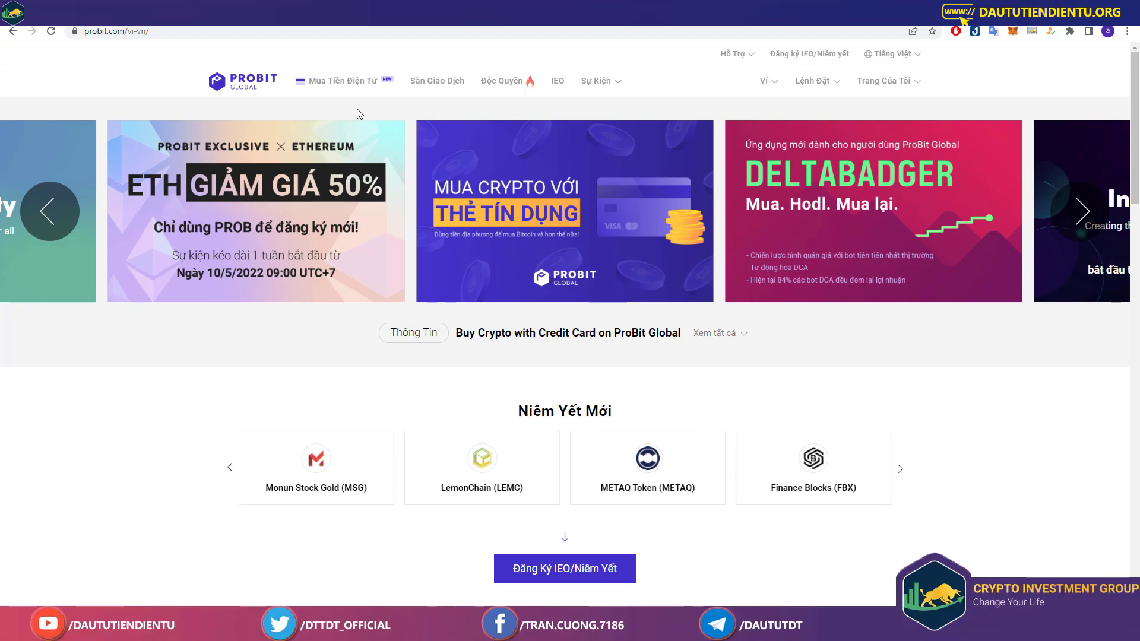
# On the buy crypto page, change the payment currency from USD to VND.
pyautogui.click(354, 82)
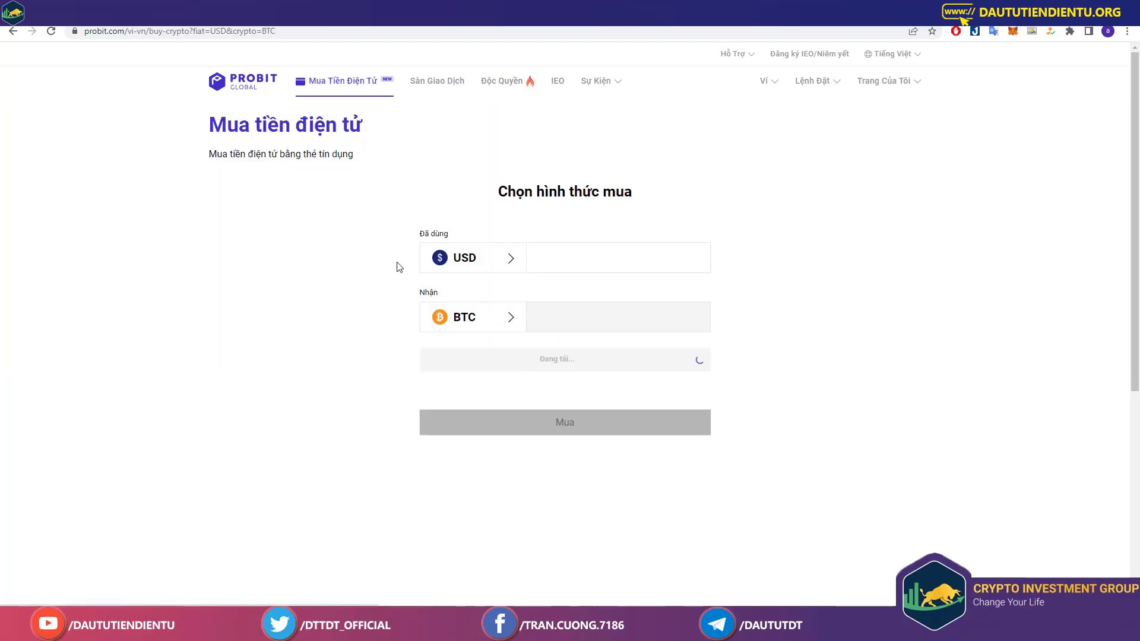
pyautogui.moveTo(248, 154); pyautogui.dragTo(354, 156)
pyautogui.click(409, 175)
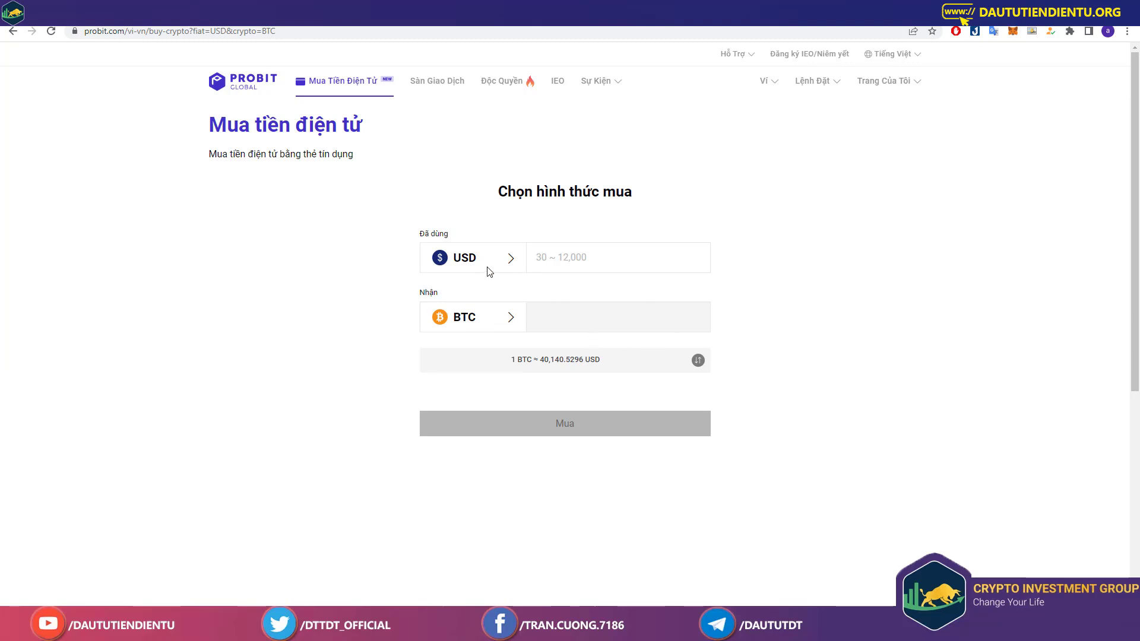
pyautogui.click(514, 270)
pyautogui.scroll(-7, 594, 344)
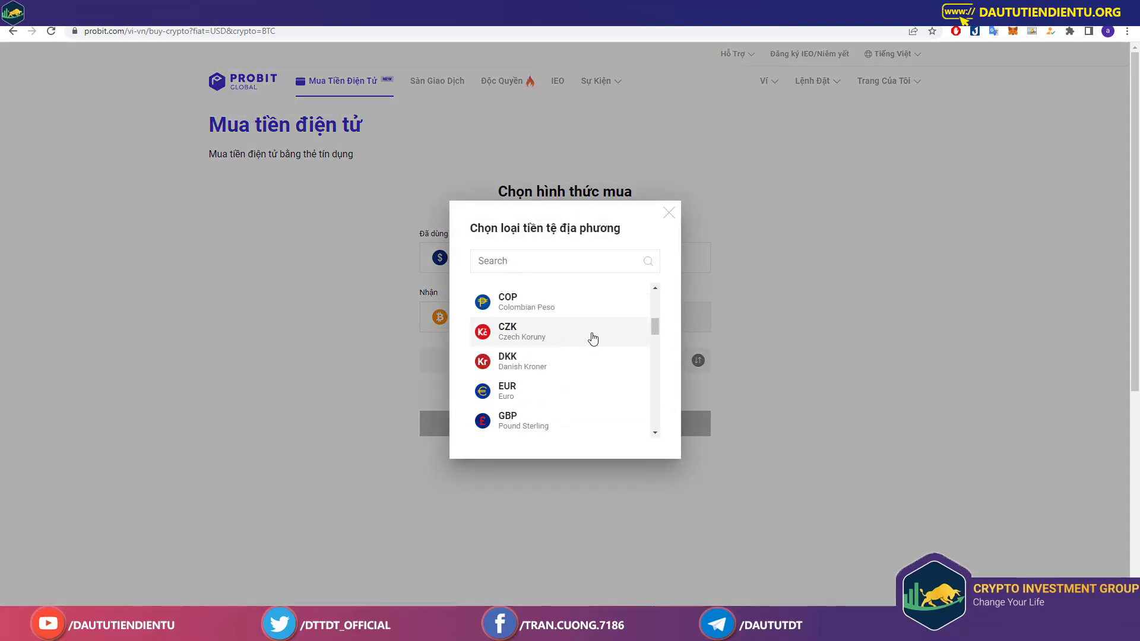
pyautogui.scroll(-10, 602, 351)
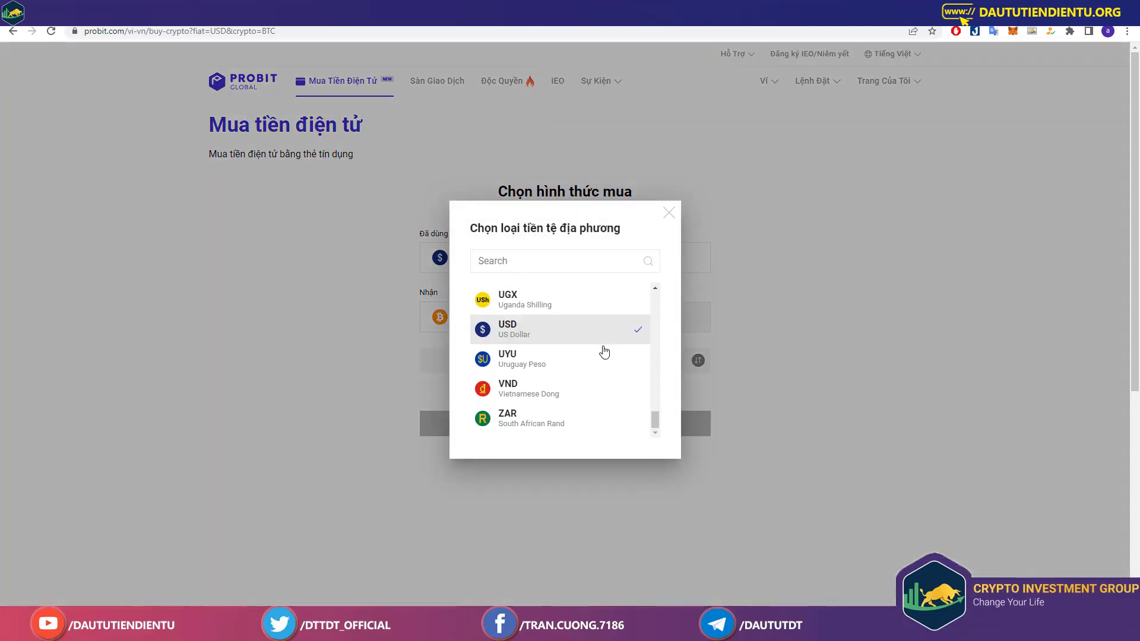
pyautogui.click(541, 398)
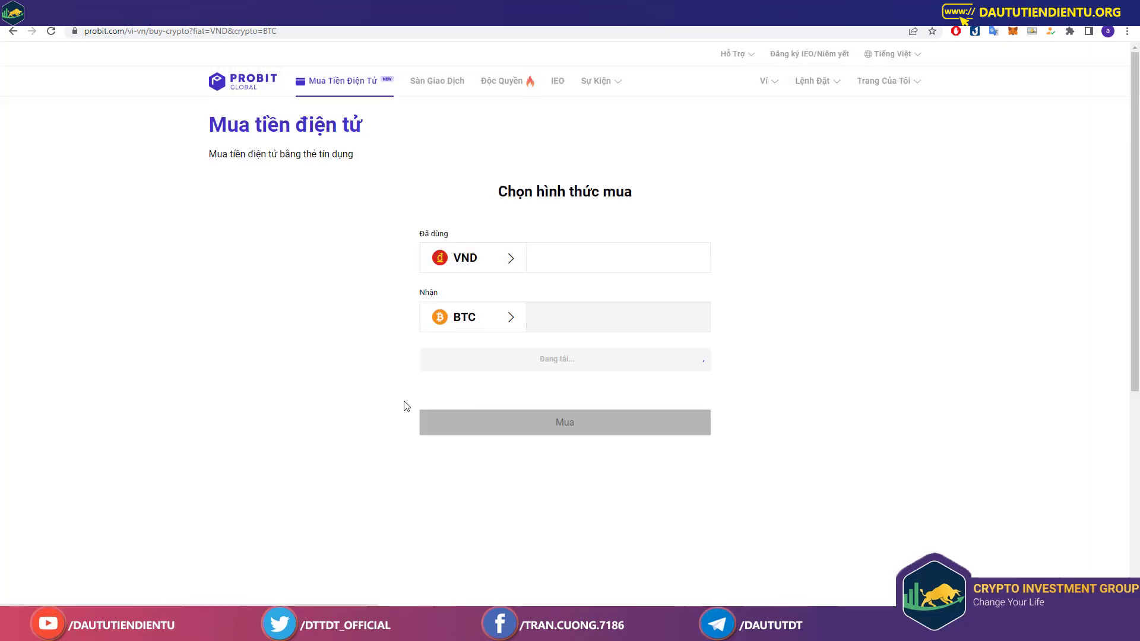
# Enter 10000000 VND, check the 0.01057361 BTC quote and exchange rate, then place the purchase.
pyautogui.click(586, 260)
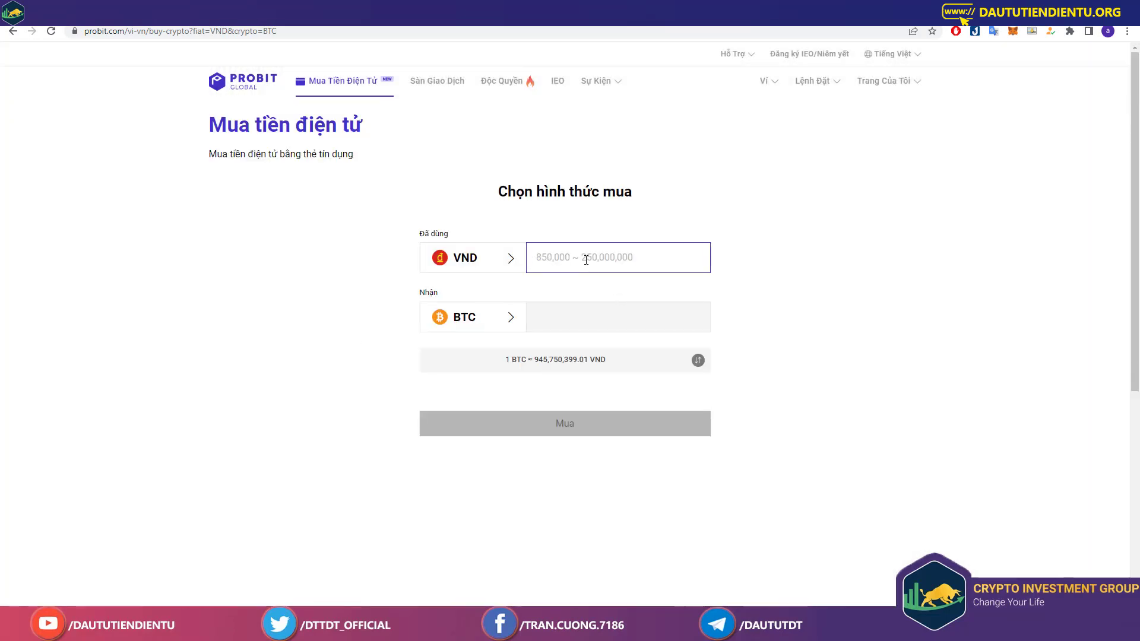
pyautogui.write('10000000')
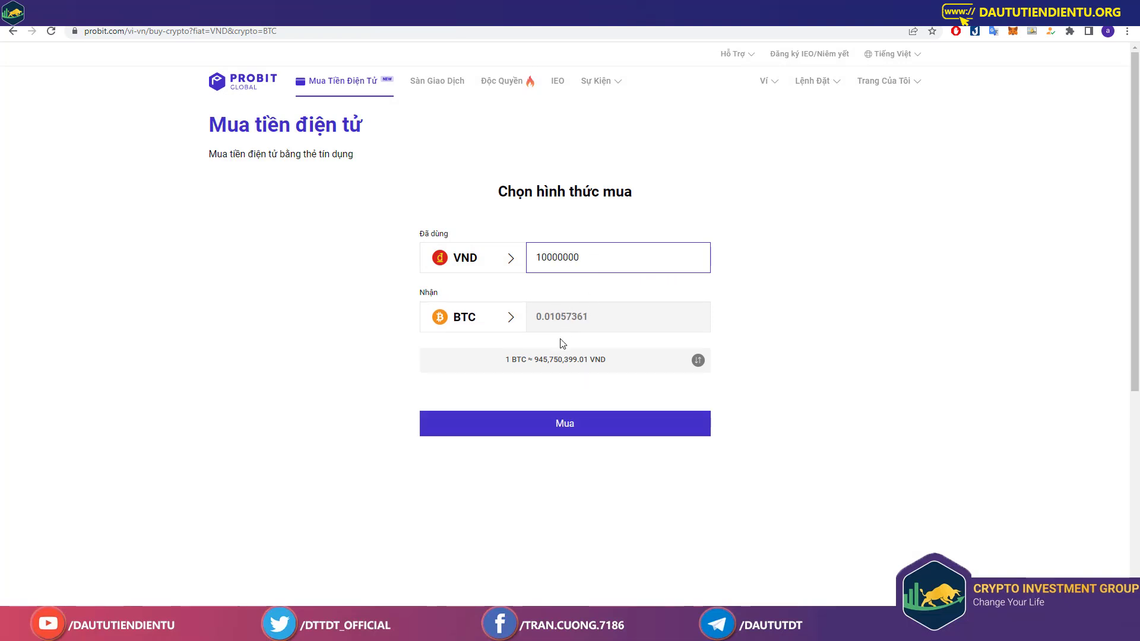
pyautogui.moveTo(607, 324); pyautogui.dragTo(533, 329)
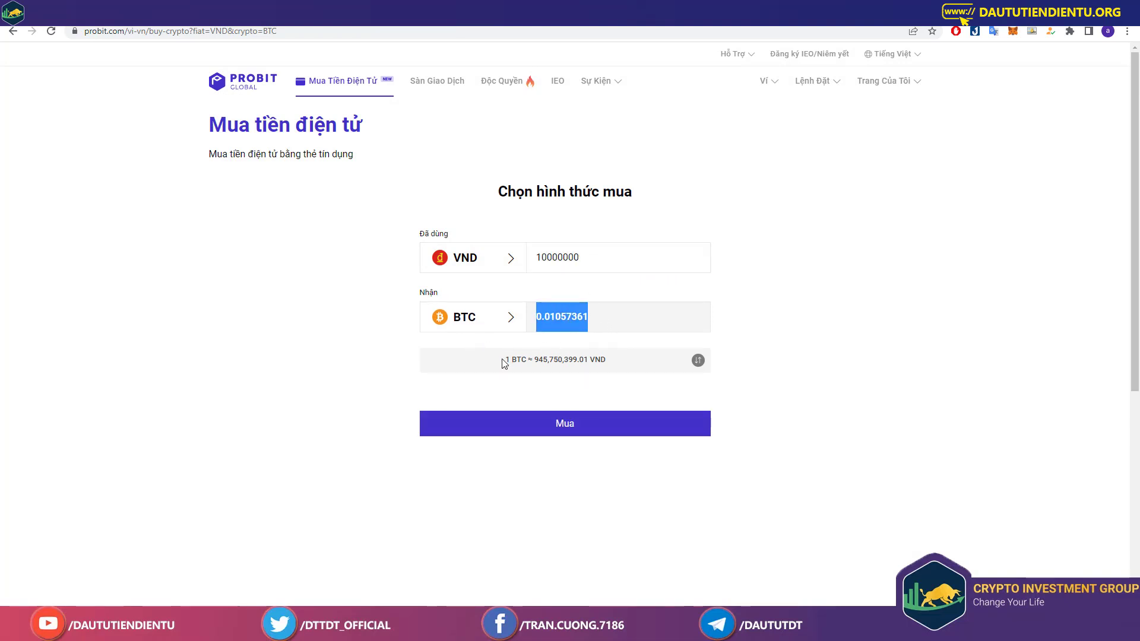
pyautogui.moveTo(504, 364); pyautogui.dragTo(586, 361)
pyautogui.click(549, 361)
pyautogui.moveTo(505, 361); pyautogui.dragTo(570, 360)
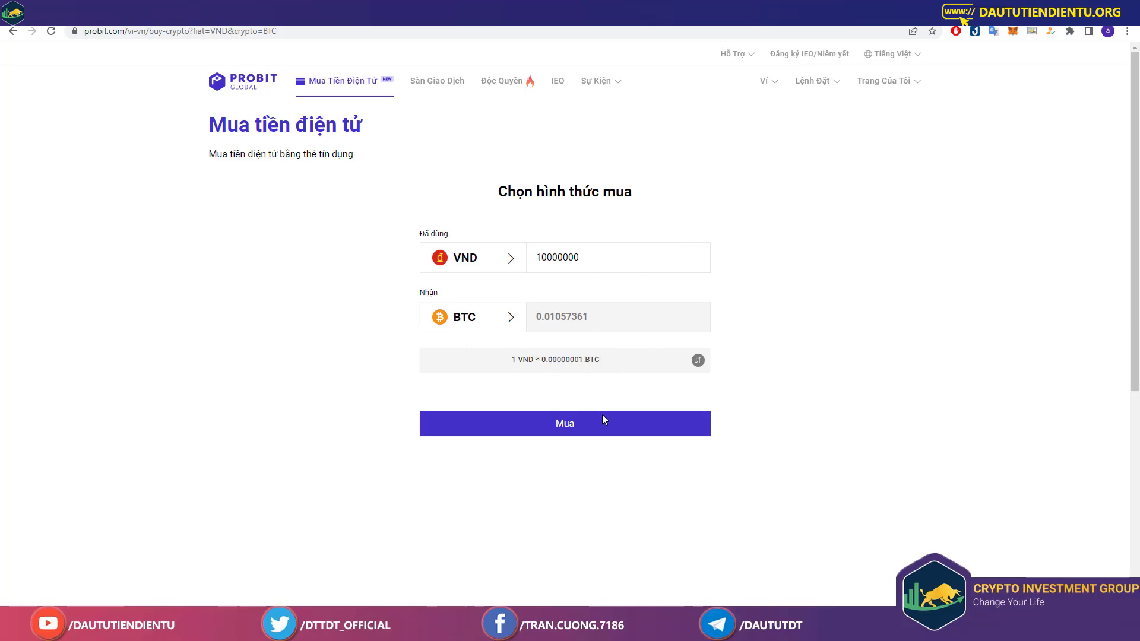
pyautogui.click(636, 423)
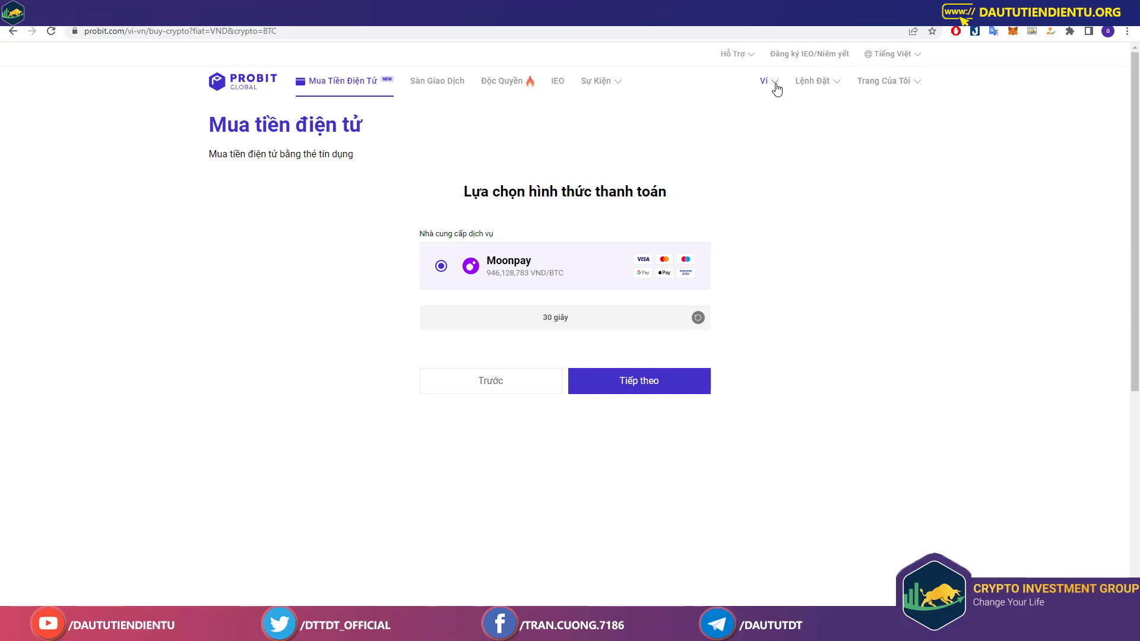
# Open the wallet coin balances and load more coins into the list.
pyautogui.click(776, 86)
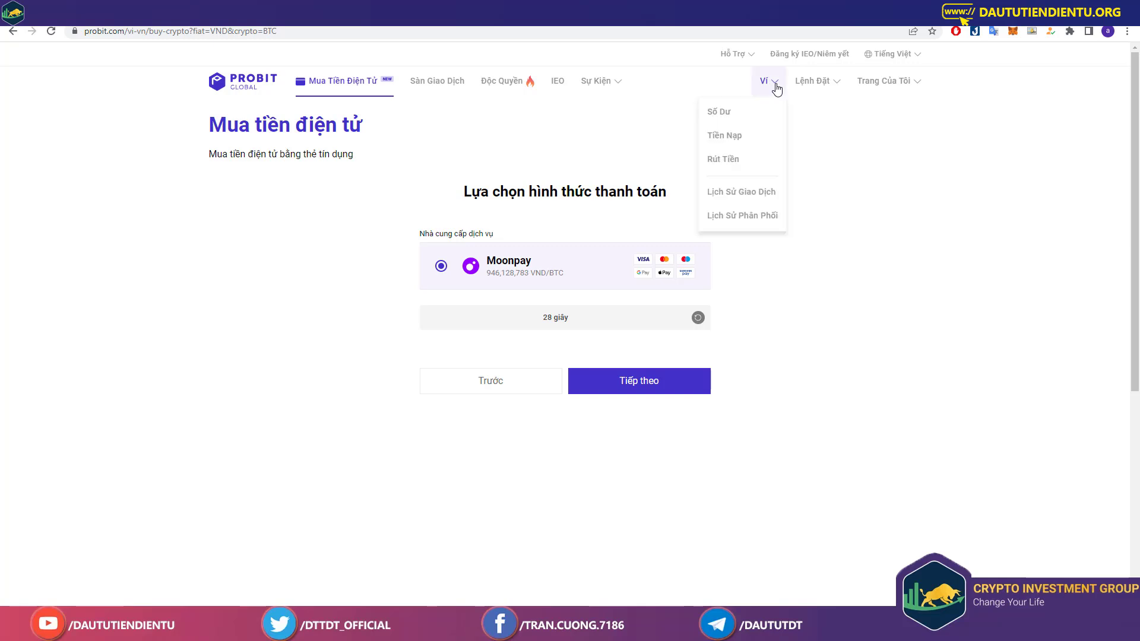
pyautogui.click(762, 118)
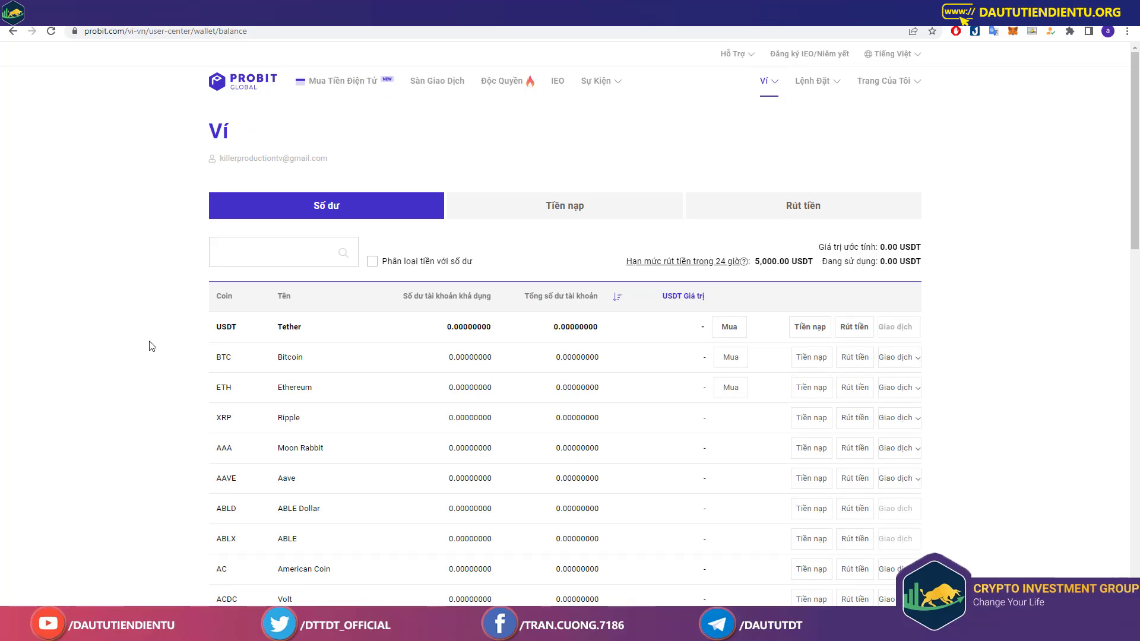
pyautogui.scroll(-3, 212, 334)
pyautogui.scroll(3, 215, 336)
pyautogui.moveTo(219, 330); pyautogui.dragTo(324, 339)
pyautogui.click(460, 344)
pyautogui.moveTo(218, 329); pyautogui.dragTo(231, 359)
pyautogui.click(250, 343)
pyautogui.scroll(-2, 216, 420)
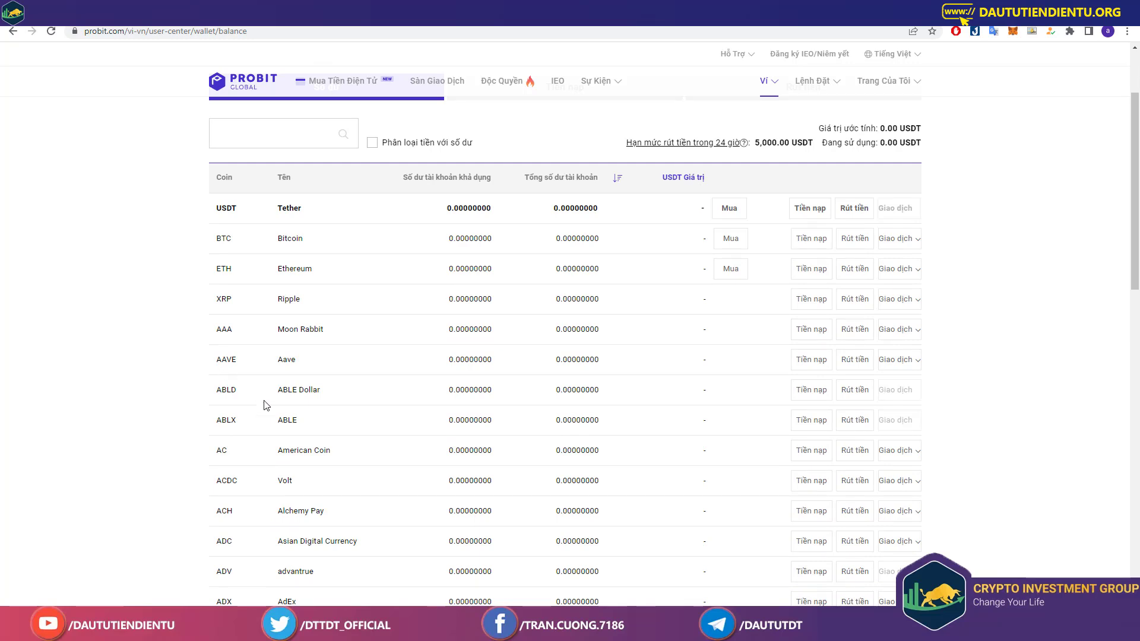
pyautogui.scroll(-10, 250, 398)
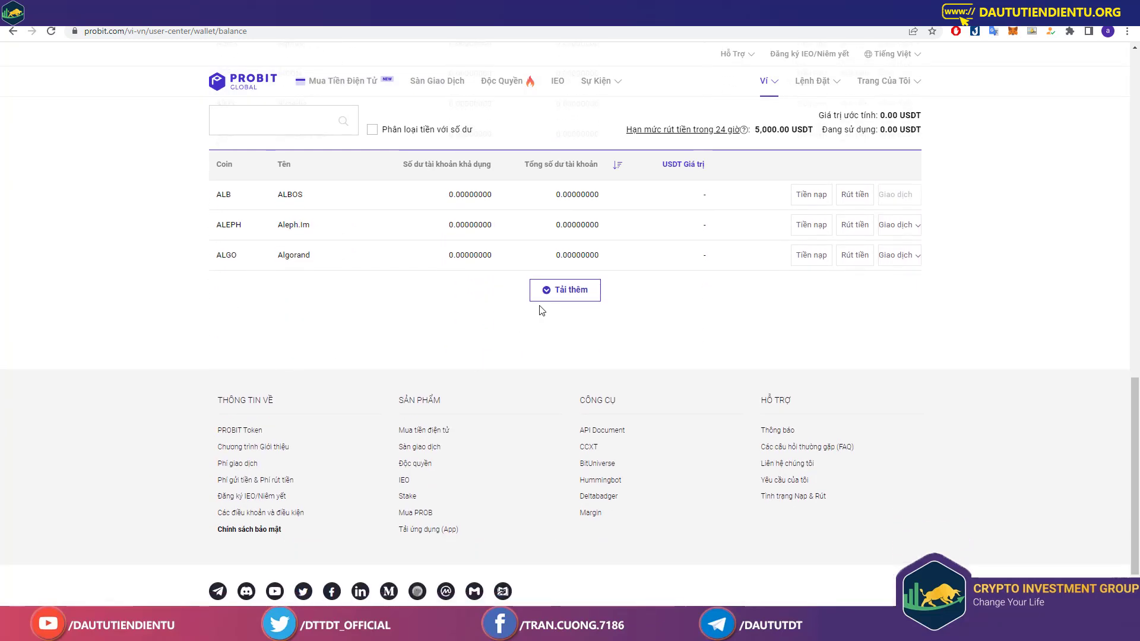
pyautogui.click(561, 291)
pyautogui.scroll(-10, 291, 383)
pyautogui.scroll(15, 273, 380)
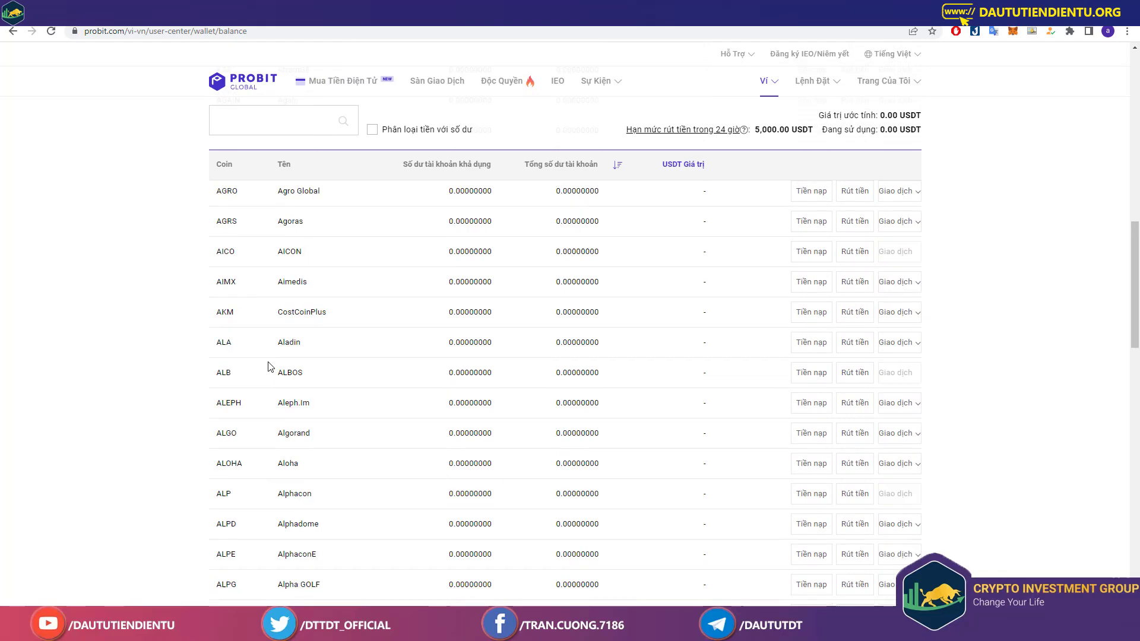
# Search the wallet coin list for 'usdt' to show only USDT Tether.
pyautogui.click(292, 246)
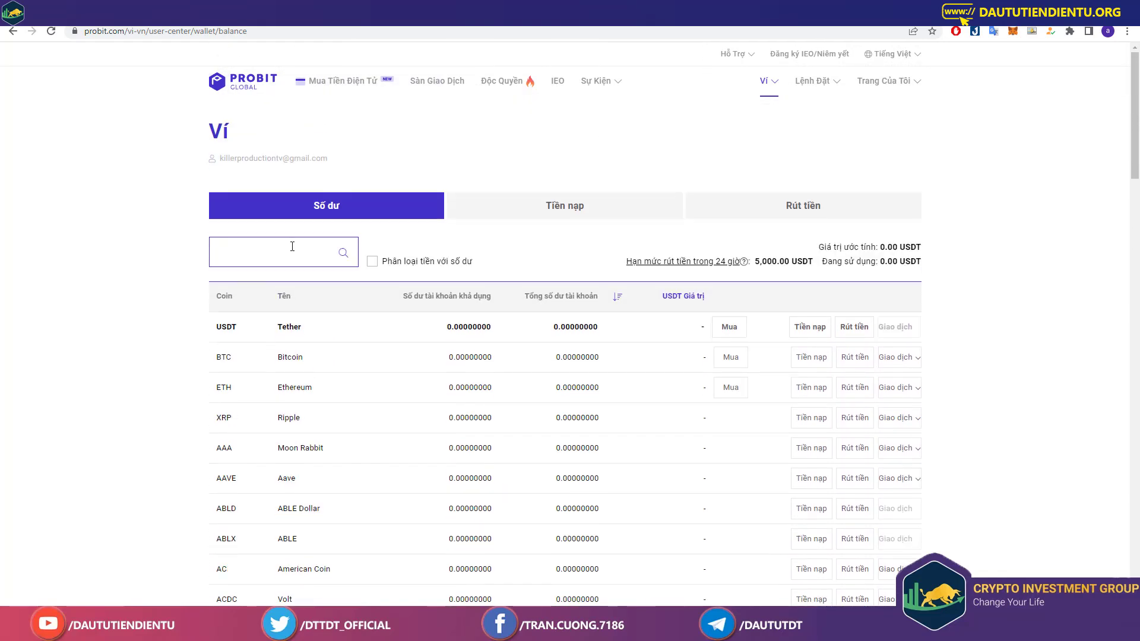
pyautogui.write('usdt')
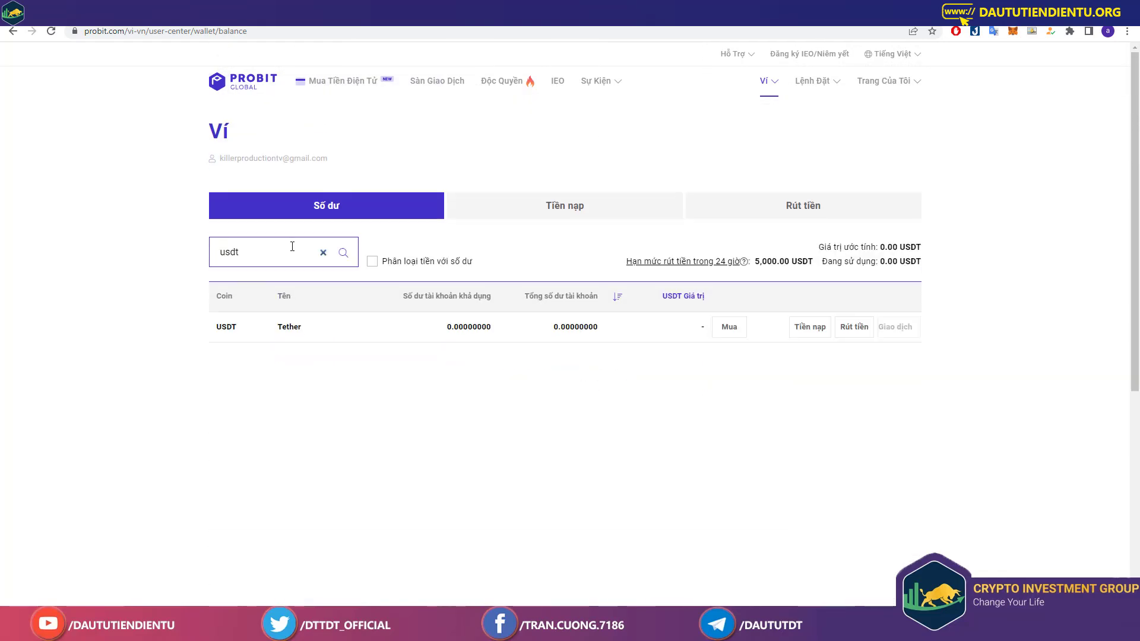
pyautogui.click(1129, 574)
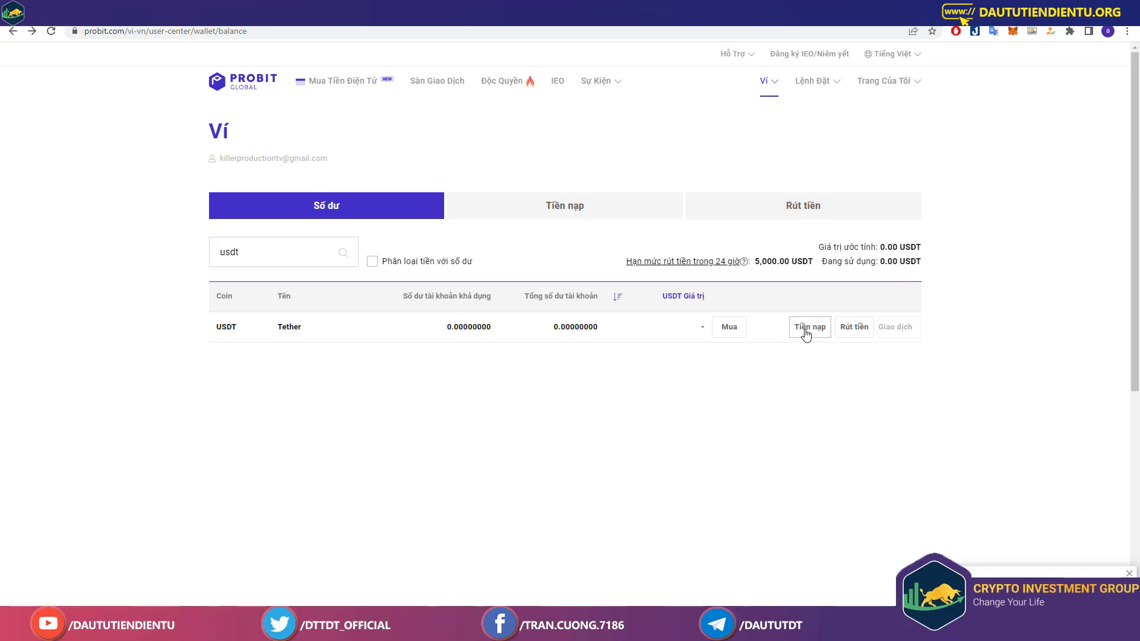
# Open the USDT deposit page and set the network to Binance Smart Chain BEP20 (BSC).
pyautogui.click(855, 327)
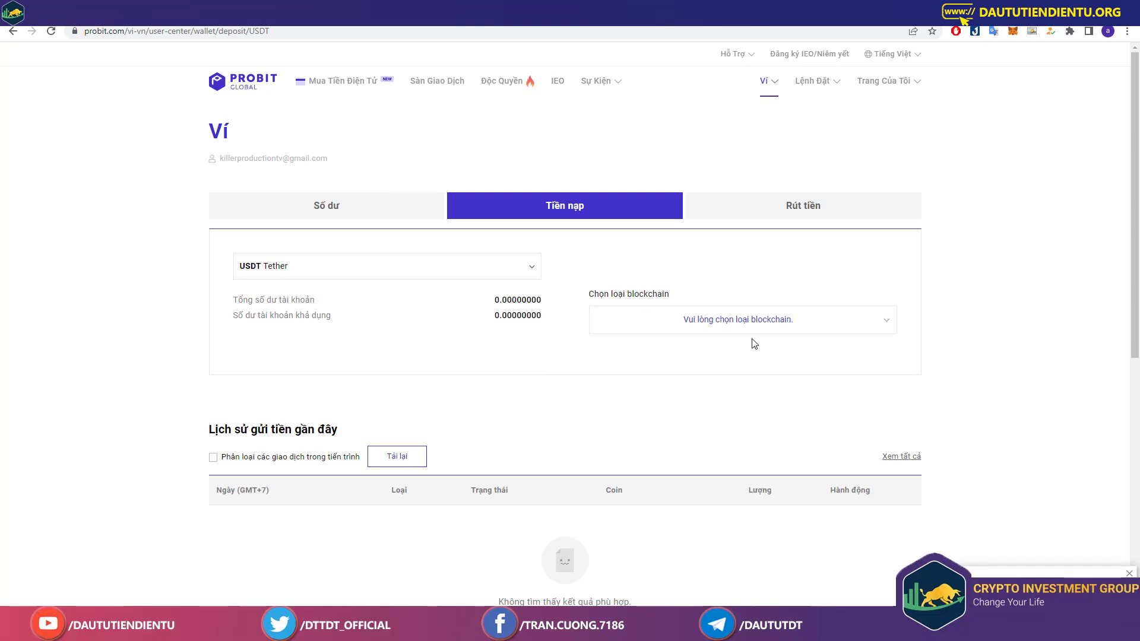
pyautogui.click(766, 327)
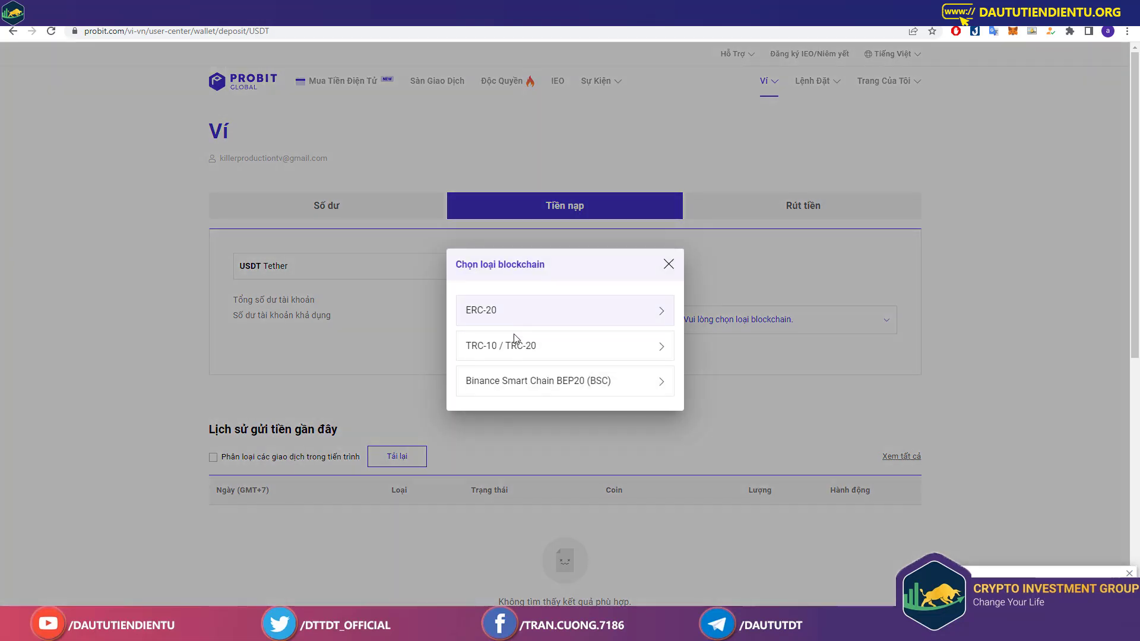
pyautogui.click(571, 381)
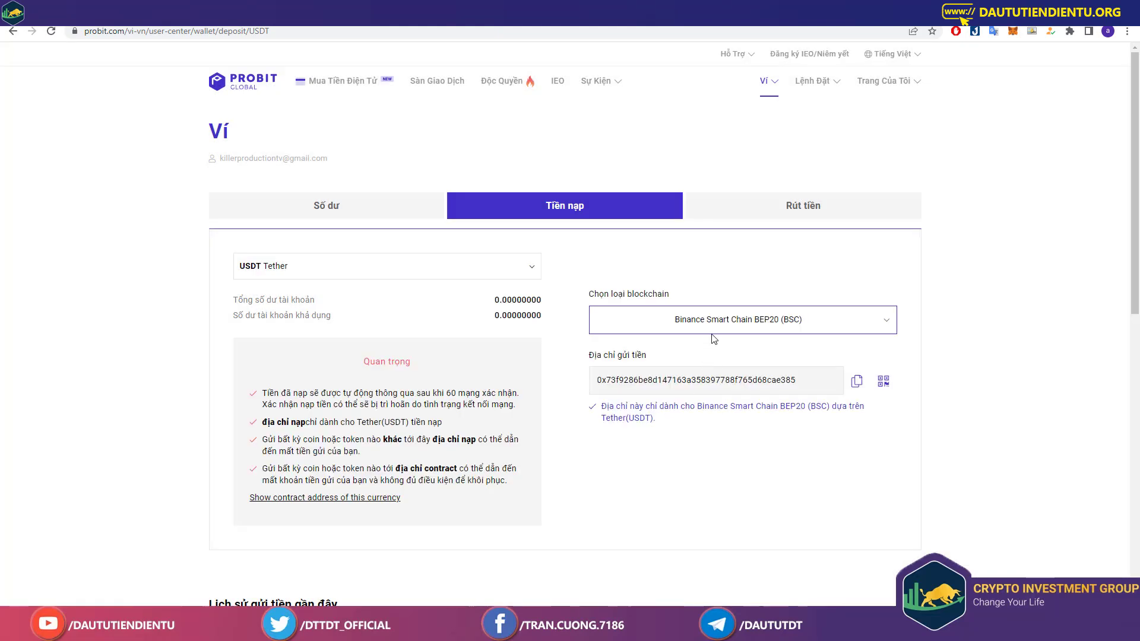
pyautogui.click(713, 330)
pyautogui.click(505, 343)
pyautogui.click(685, 321)
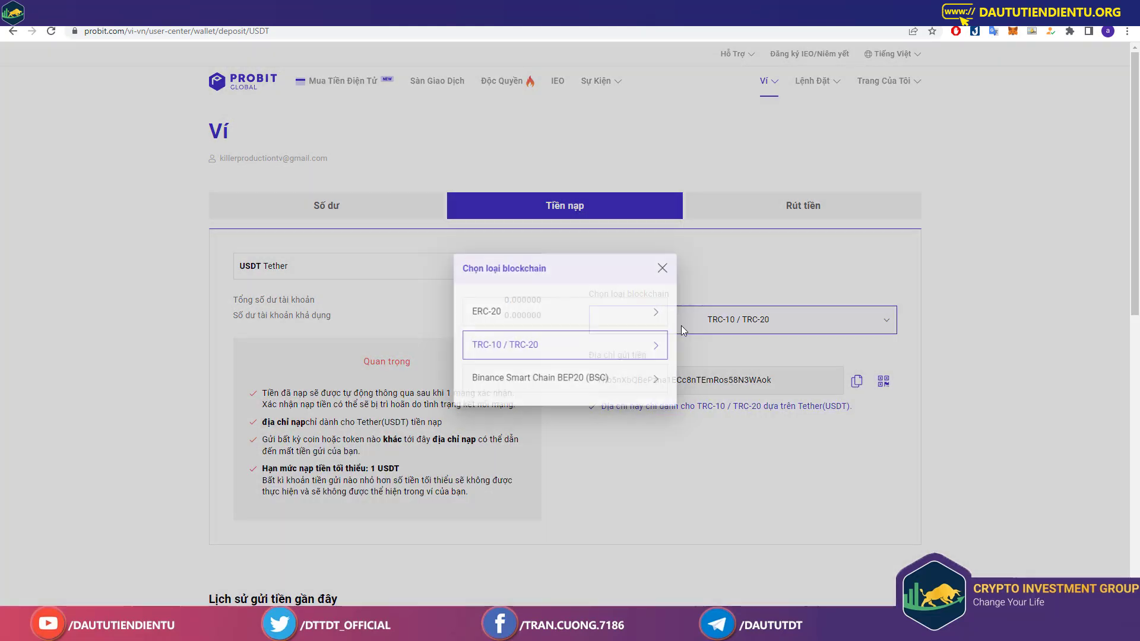
pyautogui.click(656, 385)
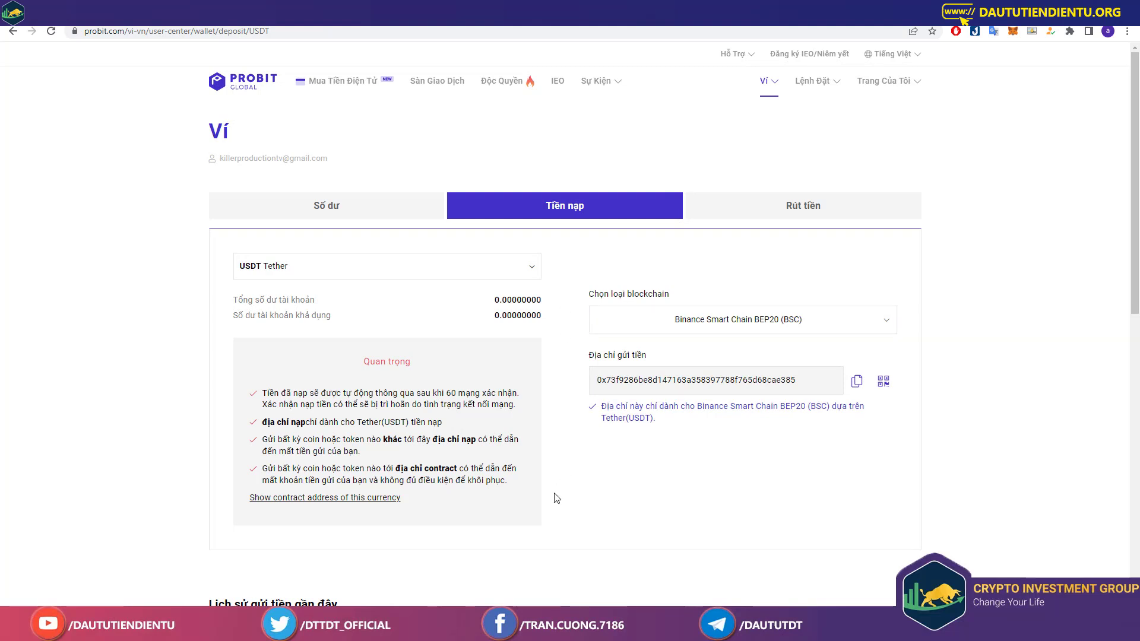
# Select the displayed BEP20 deposit address and check the empty recent deposit history.
pyautogui.click(747, 391)
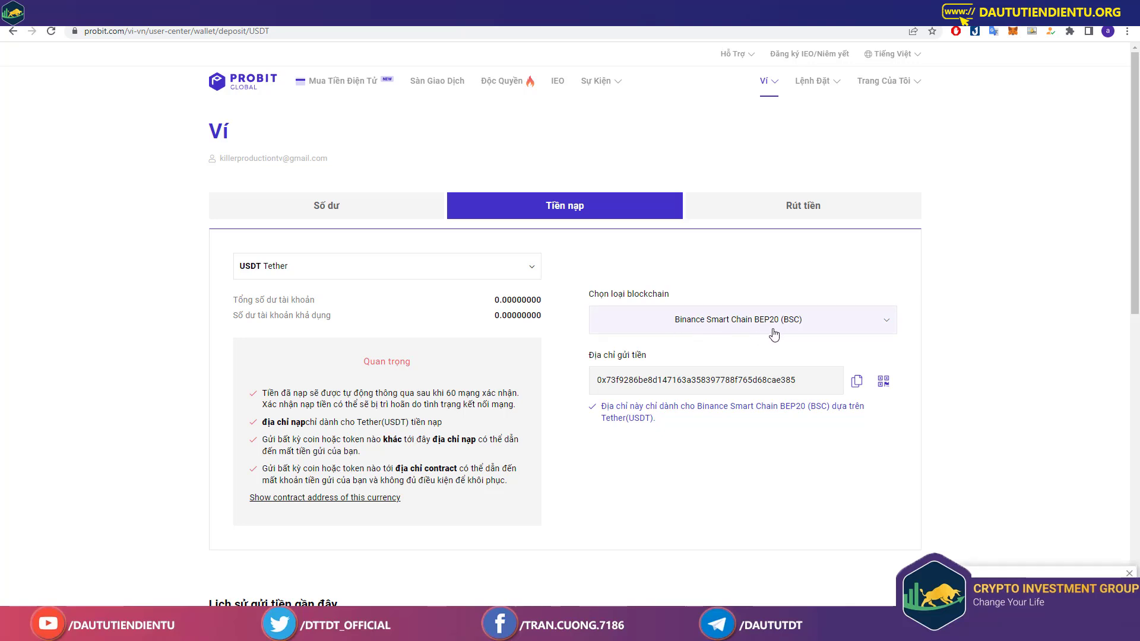
pyautogui.moveTo(595, 383); pyautogui.dragTo(814, 397)
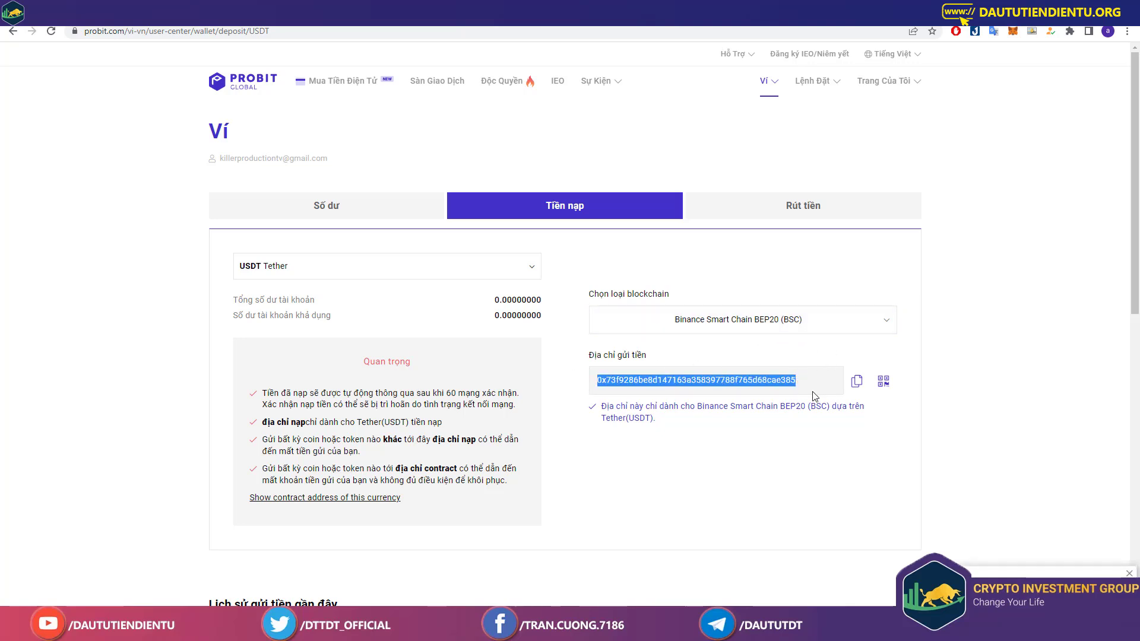
pyautogui.click(816, 384)
pyautogui.scroll(-5, 701, 400)
pyautogui.scroll(5, 756, 540)
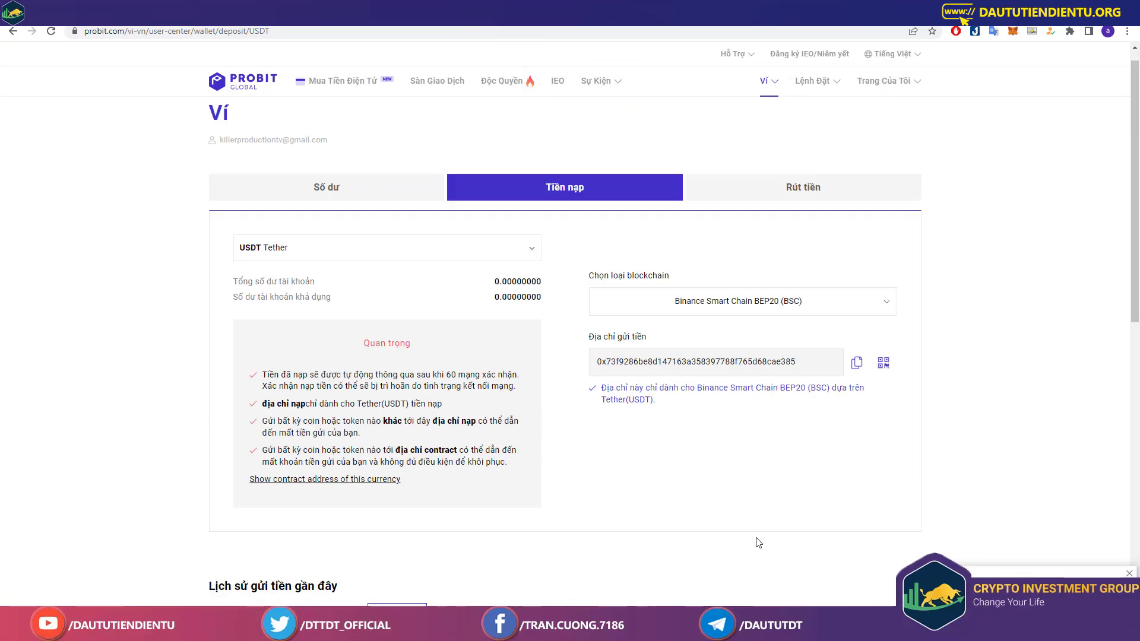
pyautogui.scroll(-3, 653, 475)
pyautogui.scroll(-2, 472, 382)
pyautogui.moveTo(252, 308)
pyautogui.mouseDown()
pyautogui.moveTo(209, 306)
pyautogui.moveTo(252, 307)
pyautogui.mouseUp()
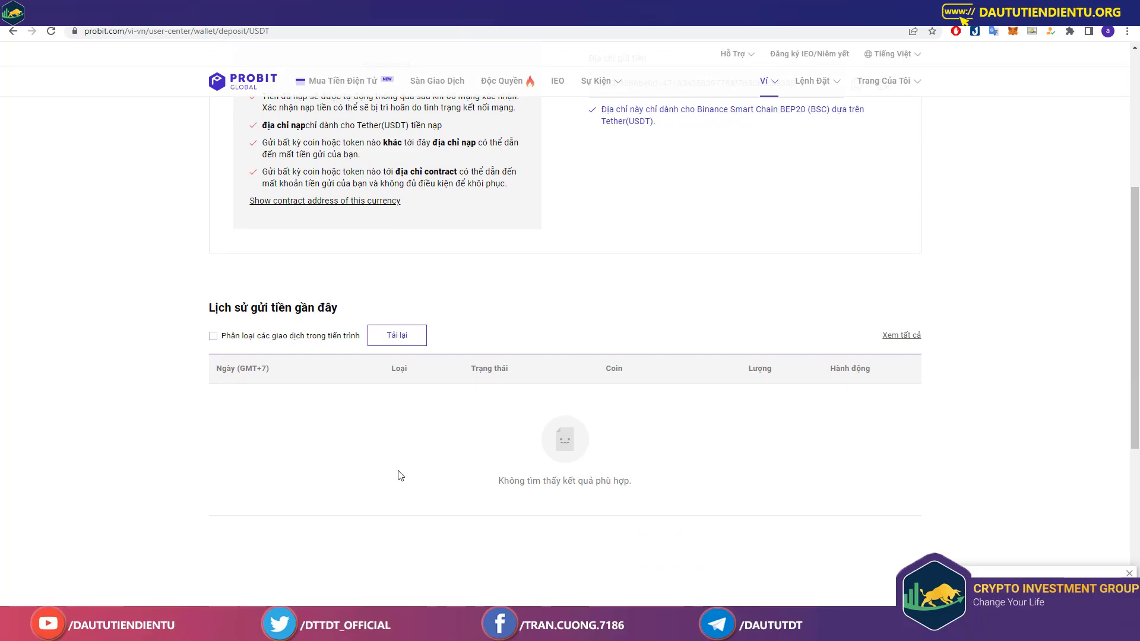
pyautogui.scroll(5, 532, 457)
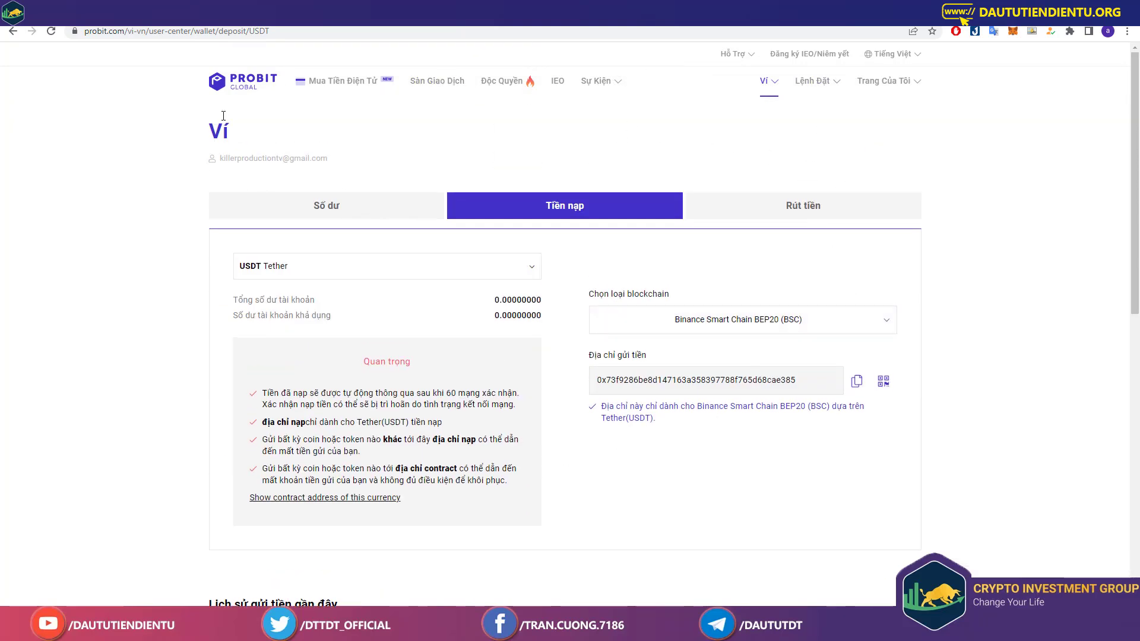
# Return to the ProBit home page and open the BTC/USDT exchange trading page.
pyautogui.click(234, 94)
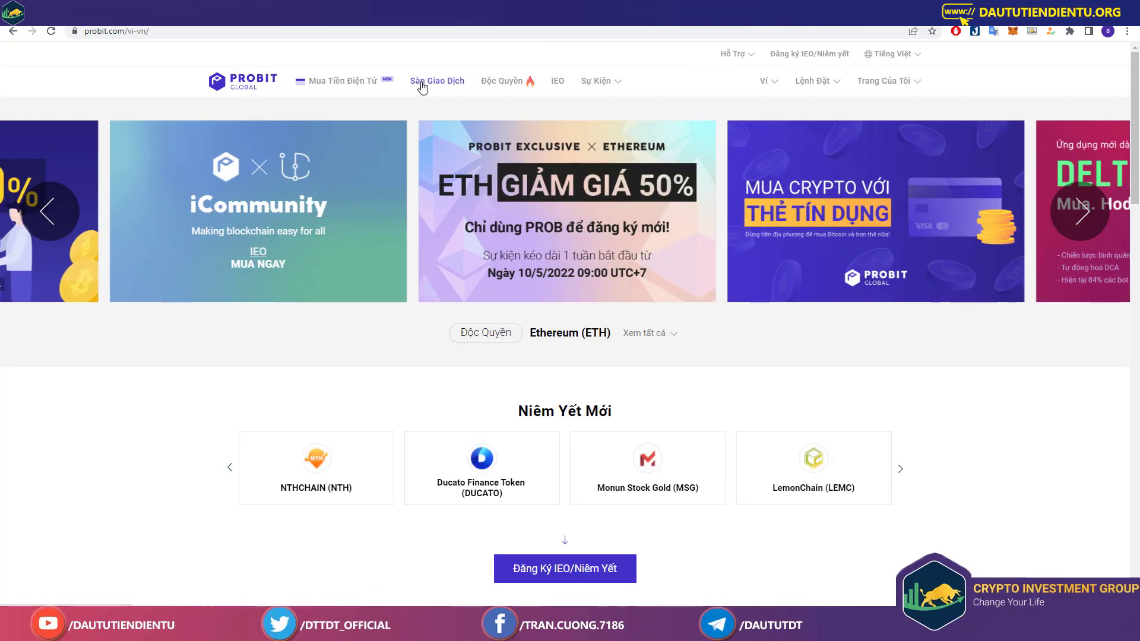
pyautogui.click(422, 87)
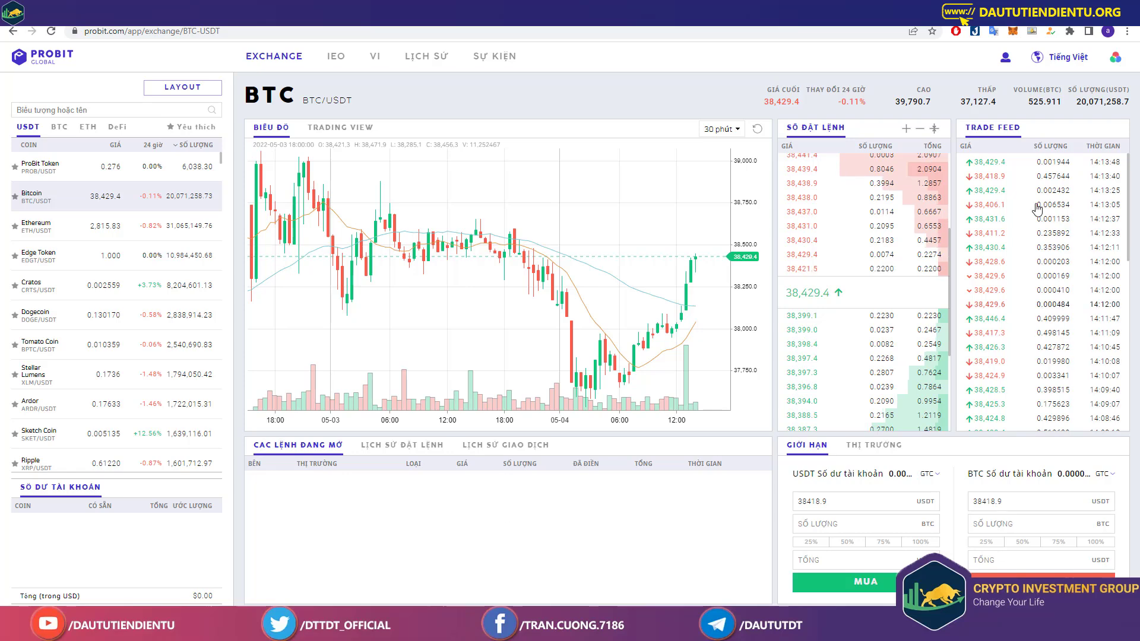
pyautogui.scroll(3, 471, 387)
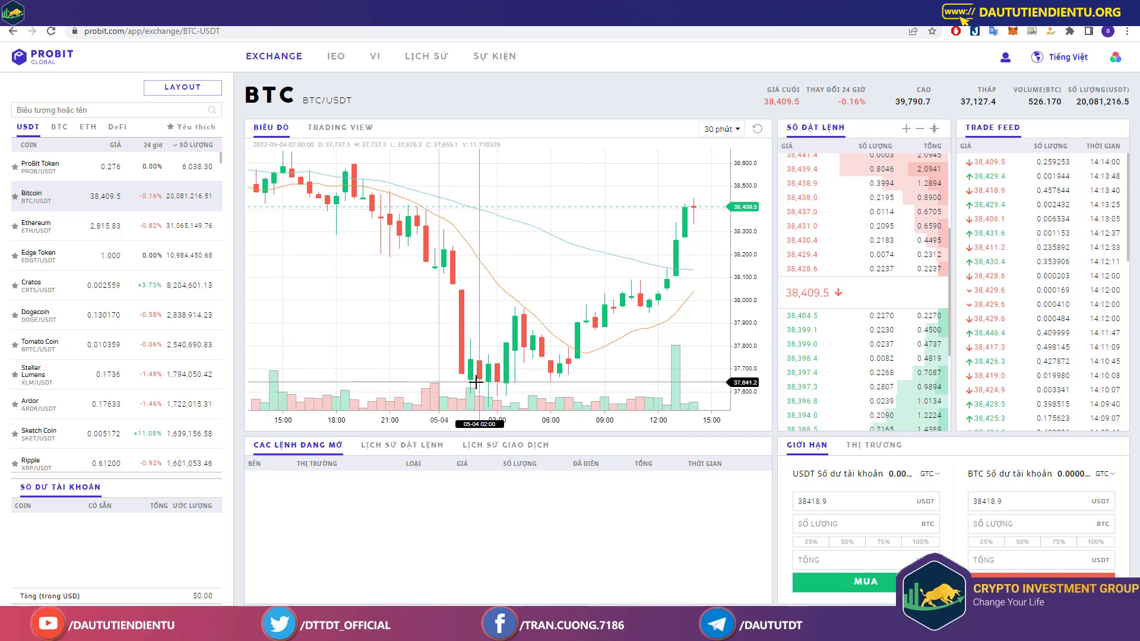
# Switch the BTC/USDT chart interval from 30 phút to 1 giờ.
pyautogui.click(734, 133)
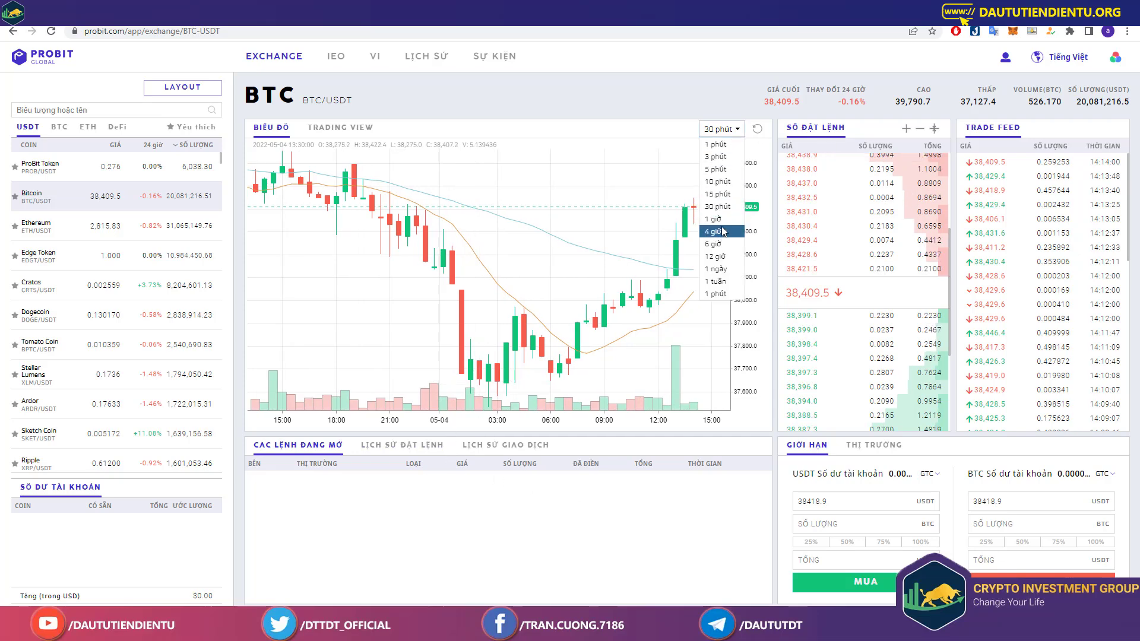
pyautogui.click(724, 221)
pyautogui.scroll(-2, 573, 258)
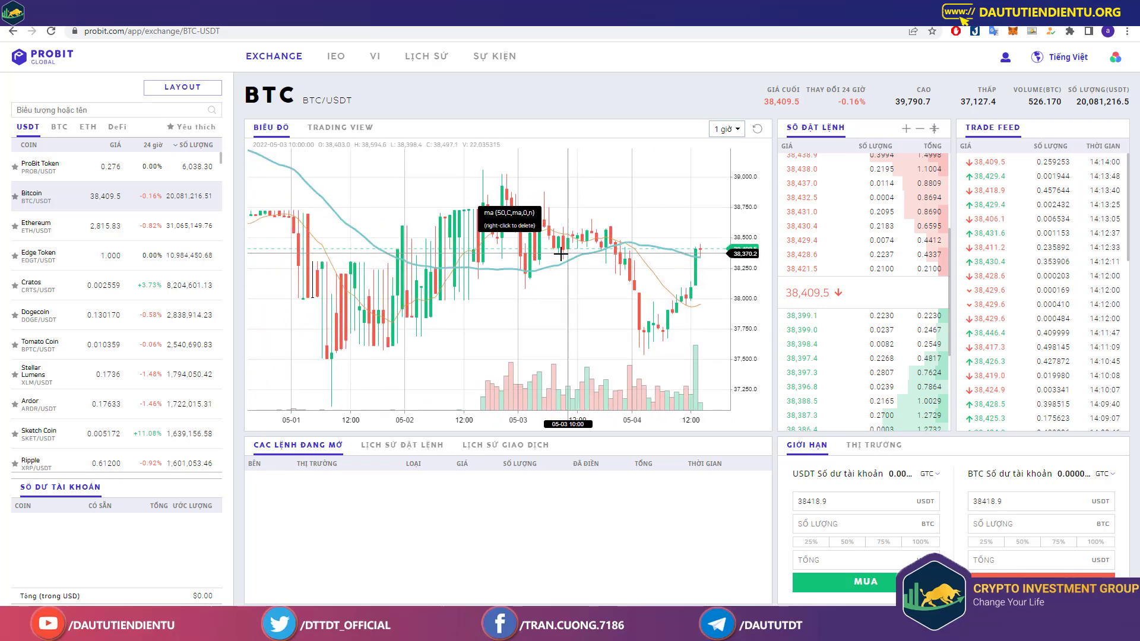
# Open the TradingView chart at the 1 hour interval and pan back to late April prices.
pyautogui.click(341, 129)
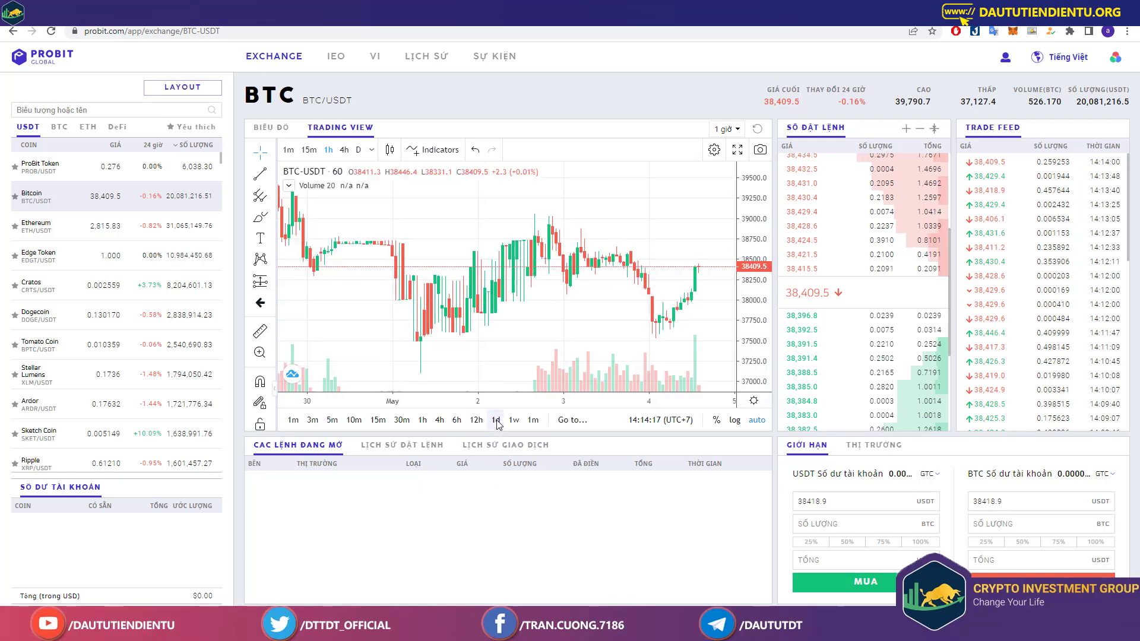
pyautogui.scroll(-1, 262, 350)
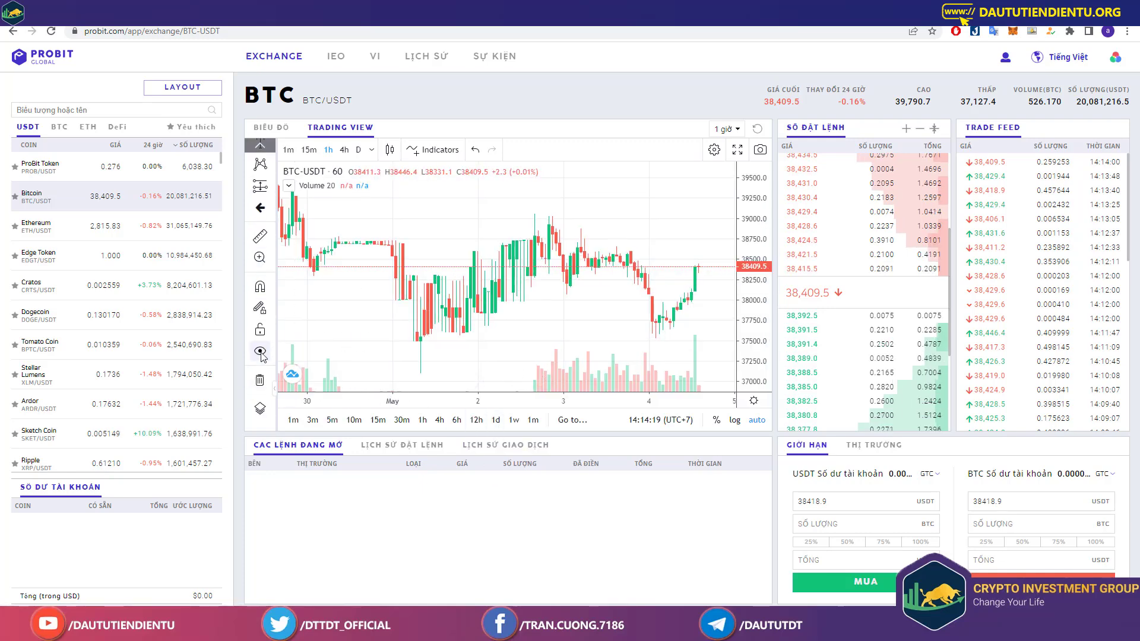
pyautogui.scroll(1, 261, 350)
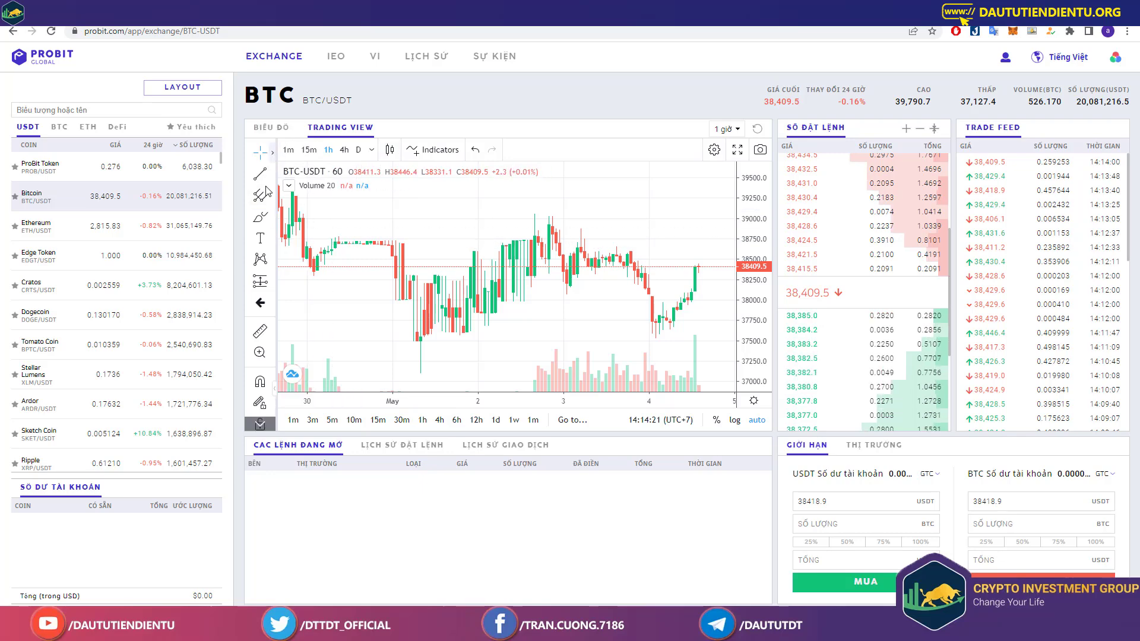
pyautogui.click(372, 150)
pyautogui.click(392, 305)
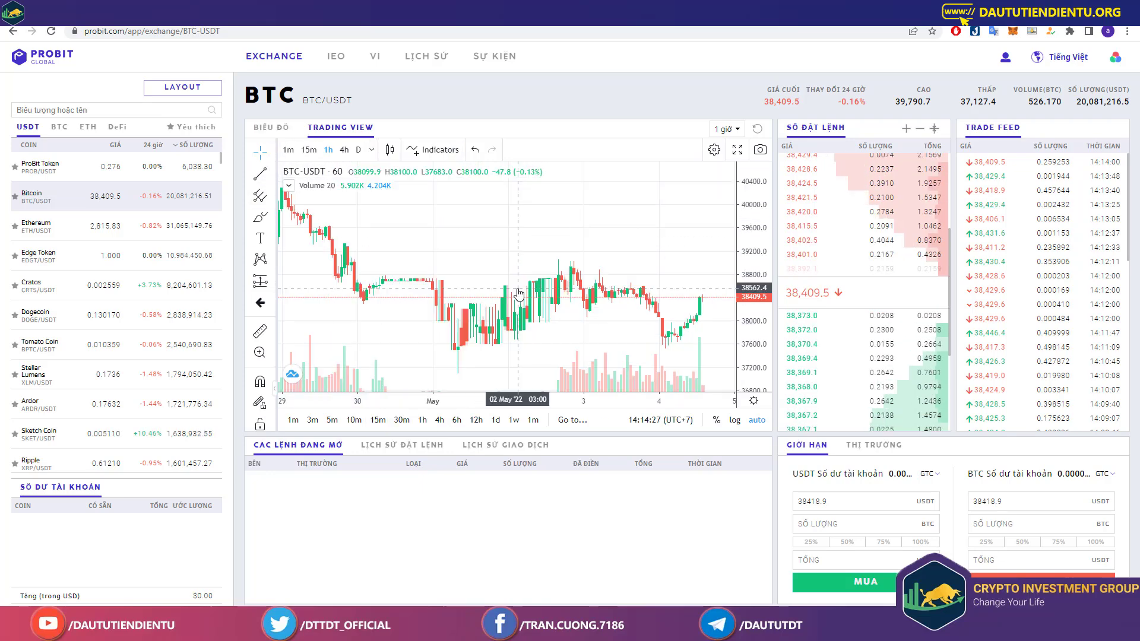
pyautogui.scroll(-3, 528, 321)
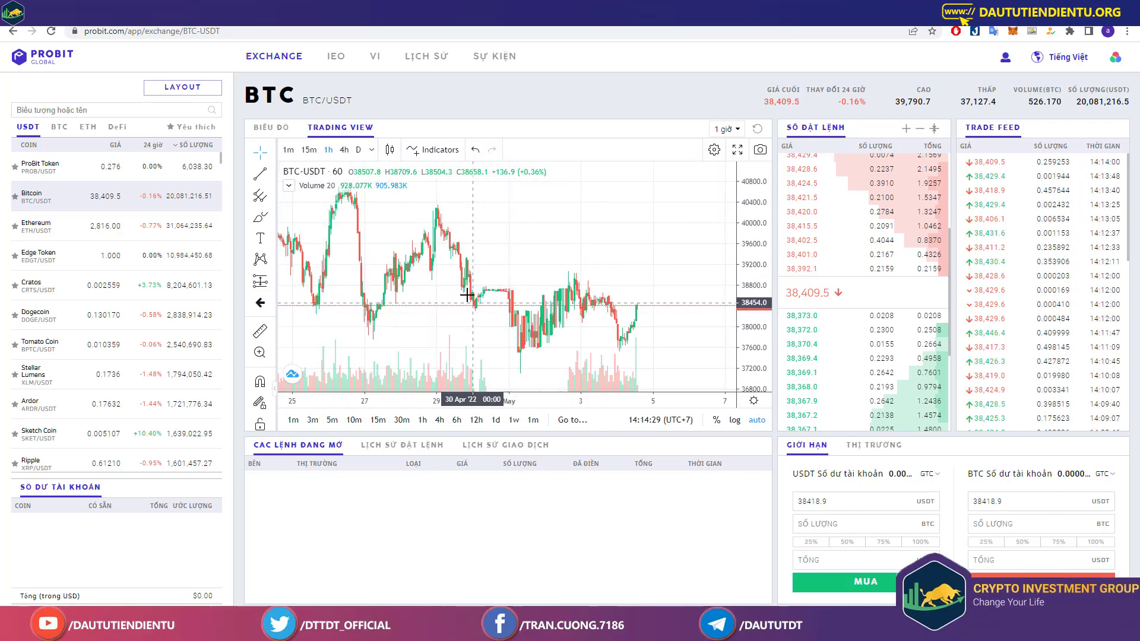
pyautogui.scroll(1, 588, 315)
pyautogui.moveTo(580, 323); pyautogui.dragTo(480, 311)
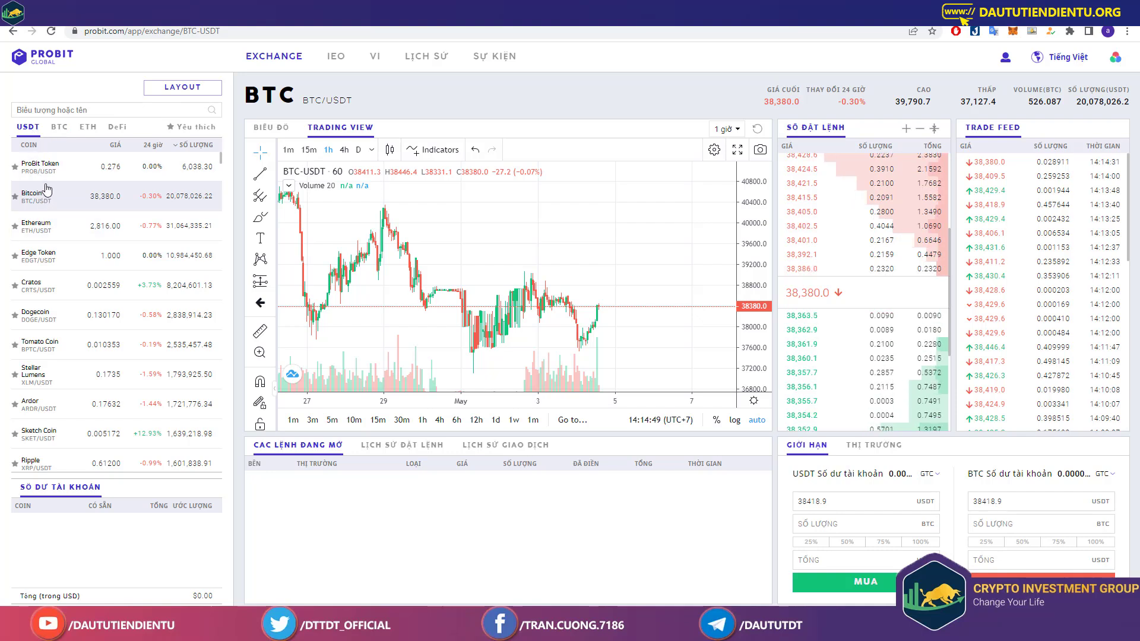
# Toggle the market list between BTC and USDT trading pairs.
pyautogui.click(60, 128)
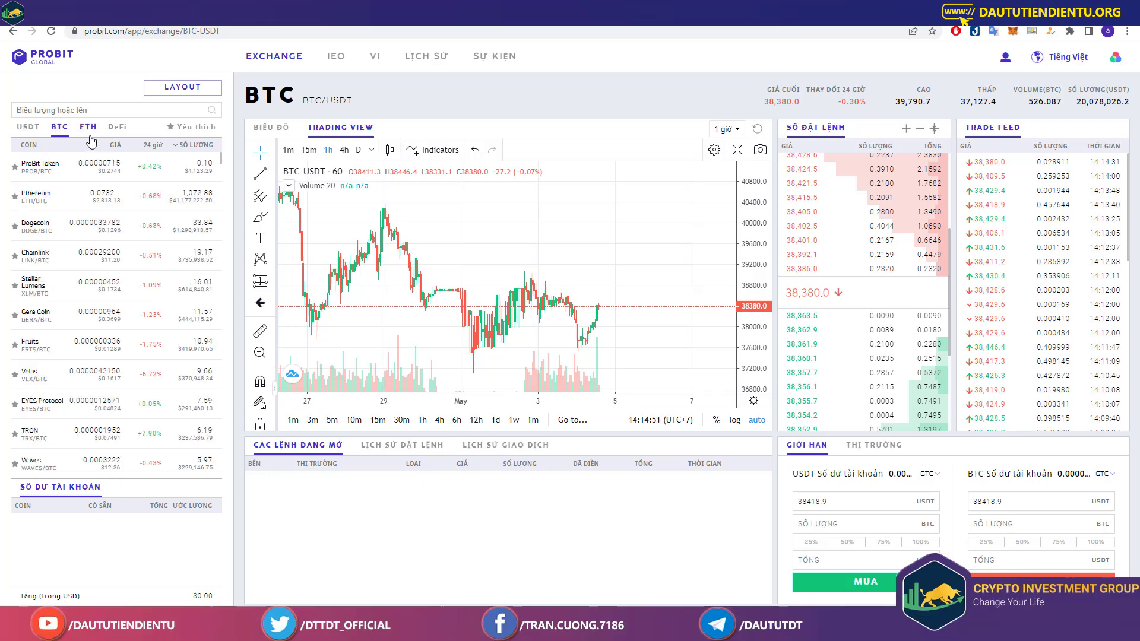
pyautogui.click(27, 127)
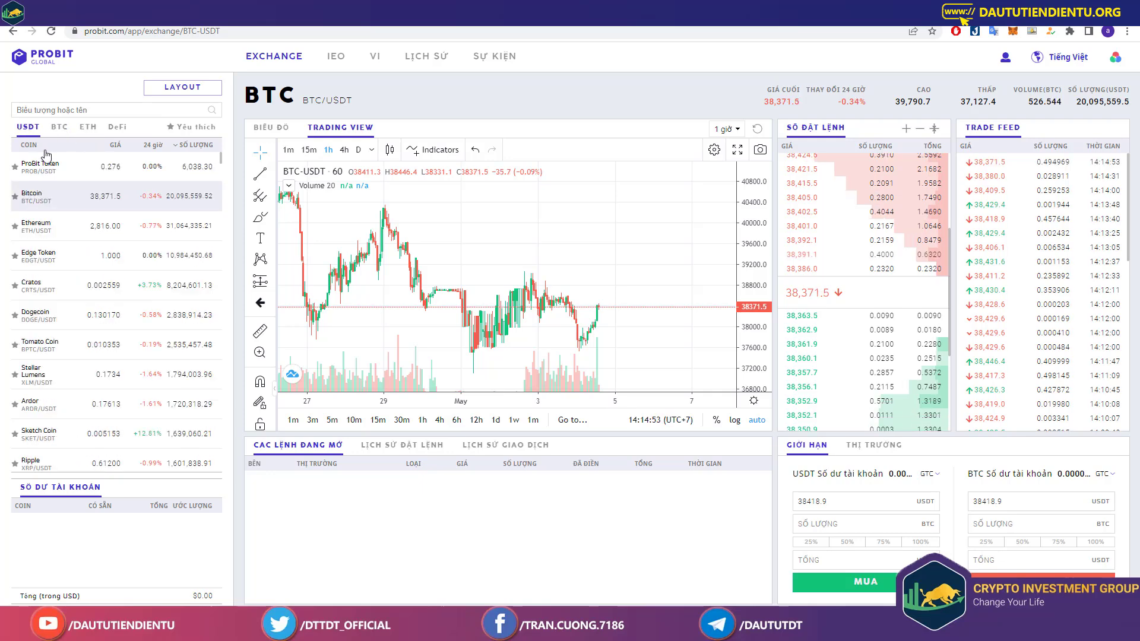
pyautogui.scroll(-10, 97, 337)
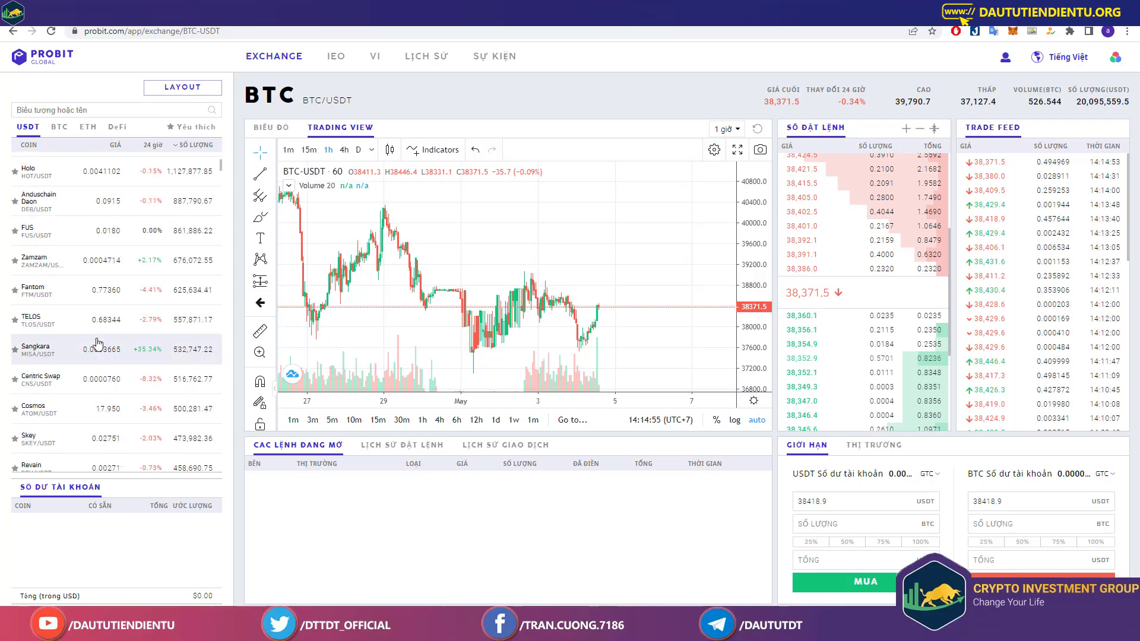
pyautogui.scroll(-5, 101, 356)
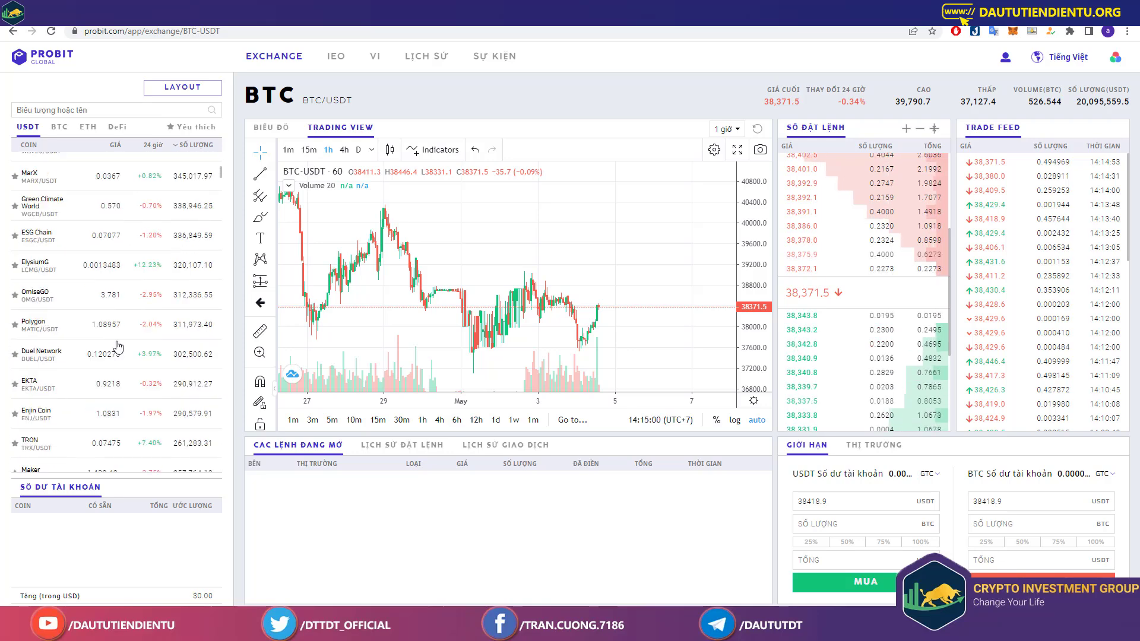